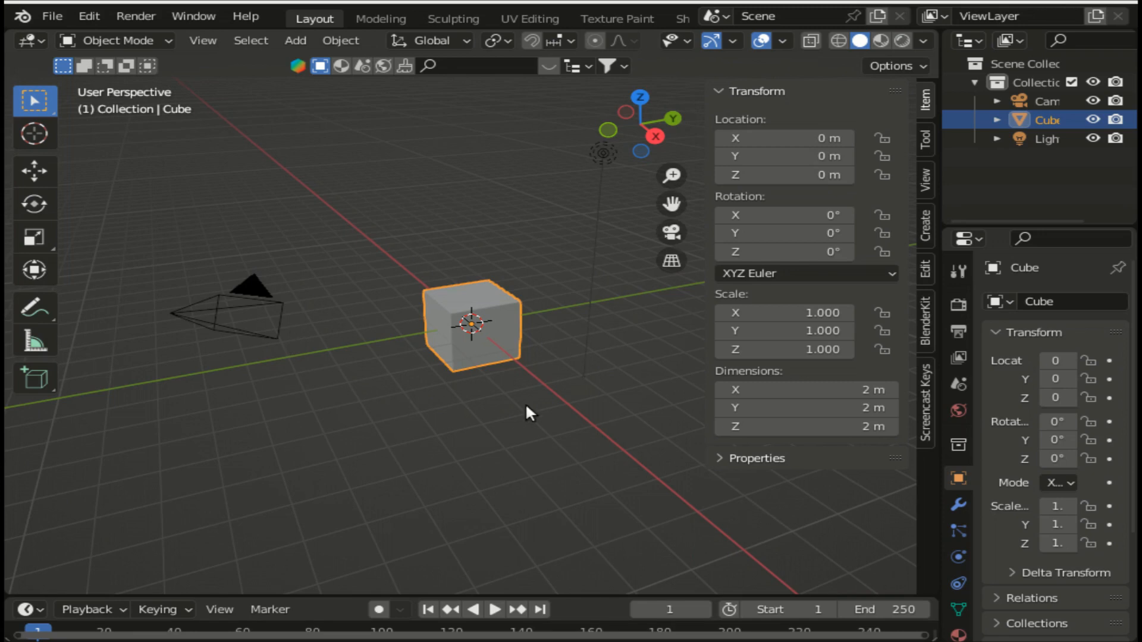
pyautogui.scroll(2, 525, 413)
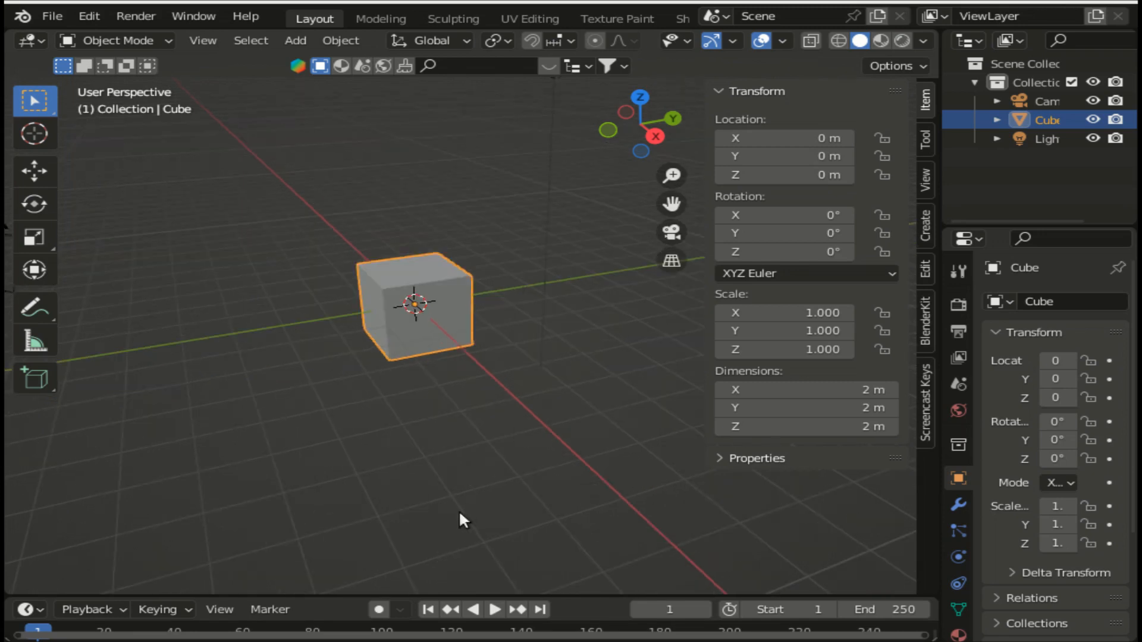
pyautogui.scroll(1, 460, 513)
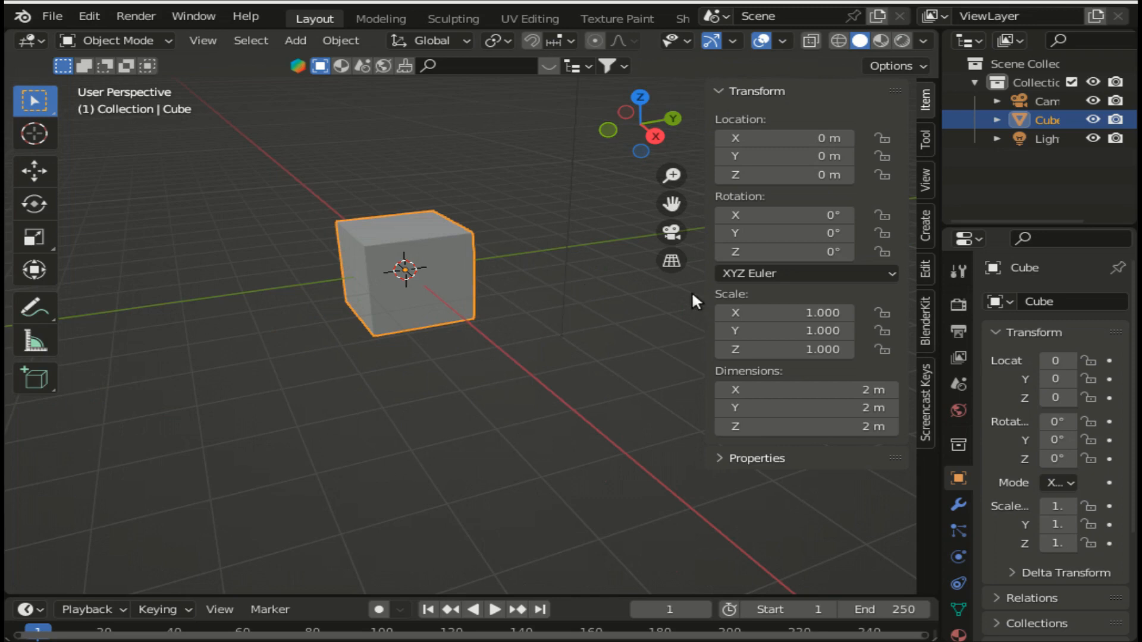
pyautogui.click(798, 311)
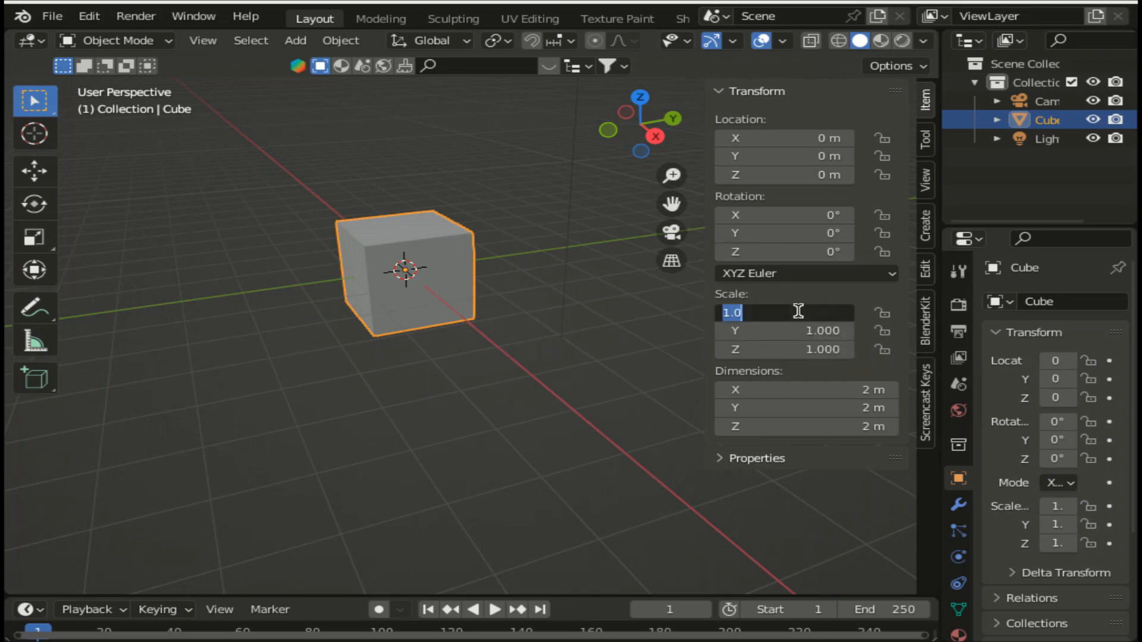
pyautogui.write('0ю2')
pyautogui.press('Escape')
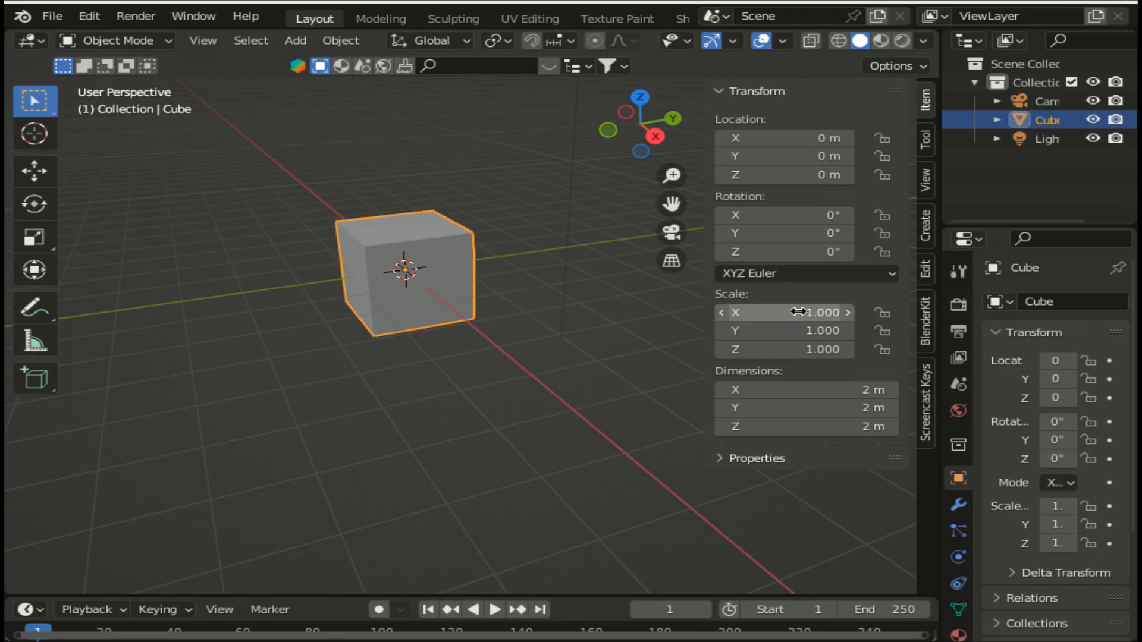
# Step: Set the default cube's X scale to -0.2
pyautogui.click(798, 312)
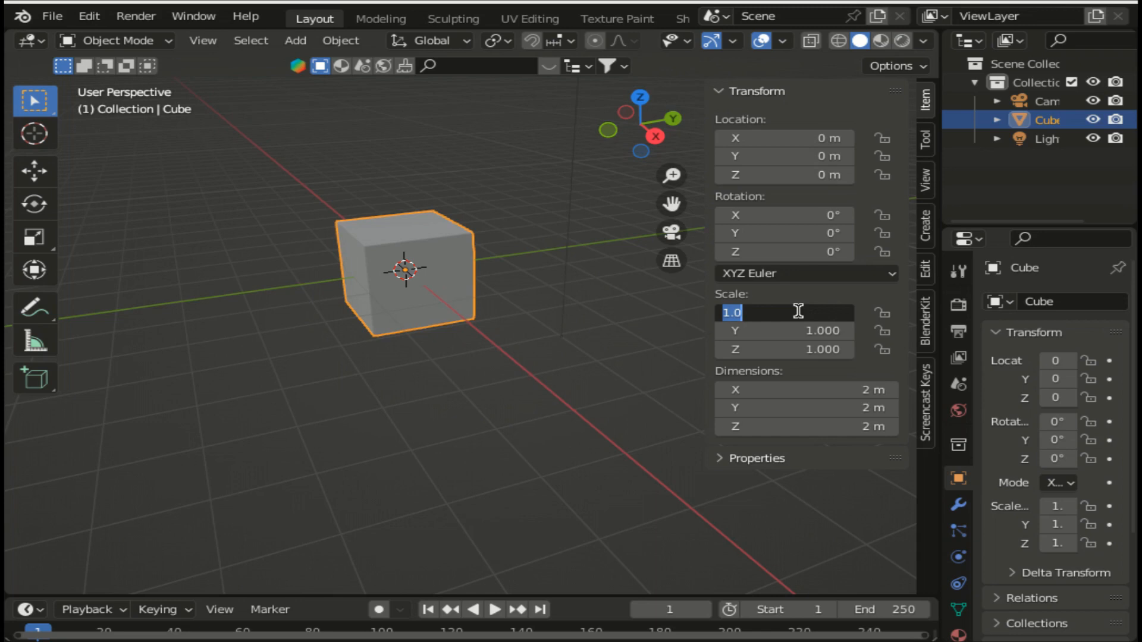
pyautogui.press('BackSpace')
pyautogui.write('-')
pyautogui.write('0.2')
pyautogui.press('Return')
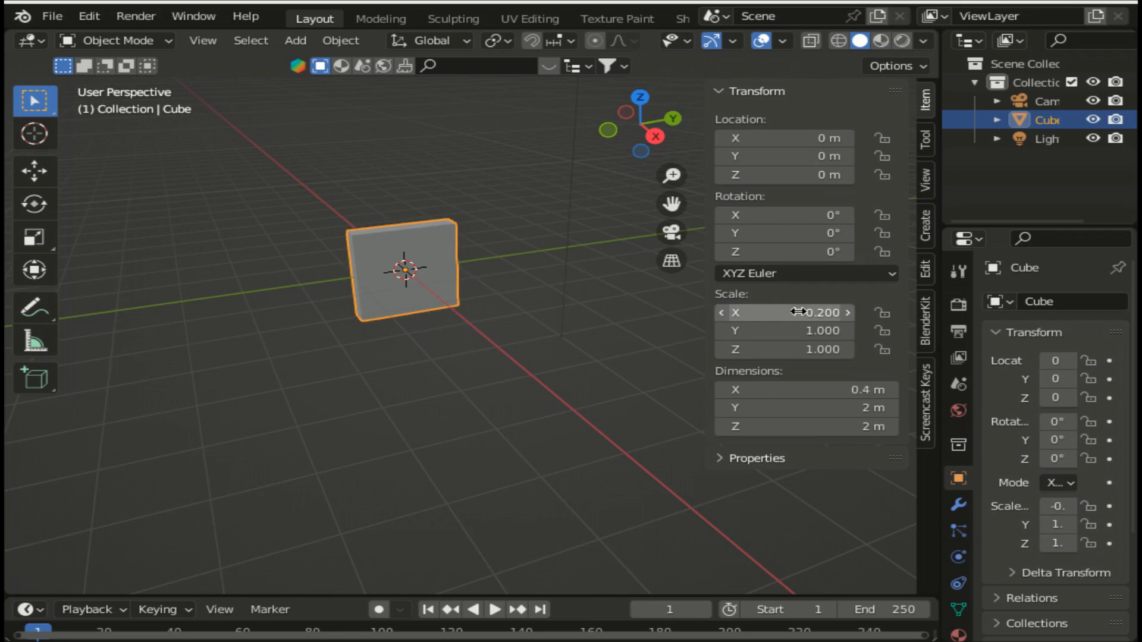
# Step: Set the cube's Y scale to 1.78 to stretch it into a wide screen shape
pyautogui.click(813, 338)
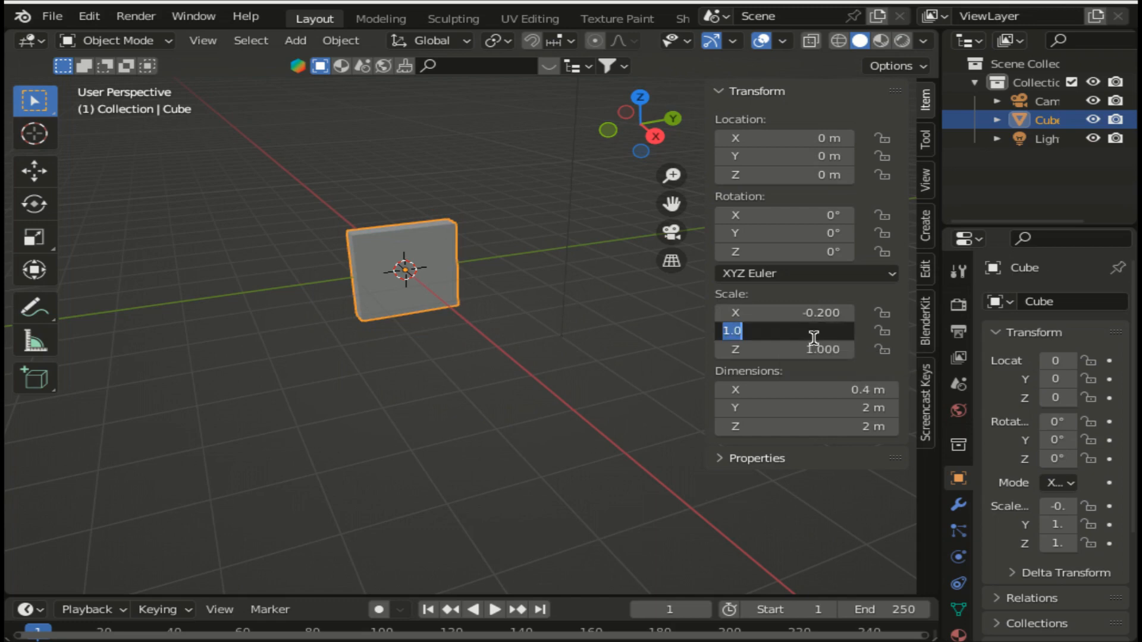
pyautogui.click(814, 337)
pyautogui.press('BackSpace')
pyautogui.write('78')
pyautogui.press('Return')
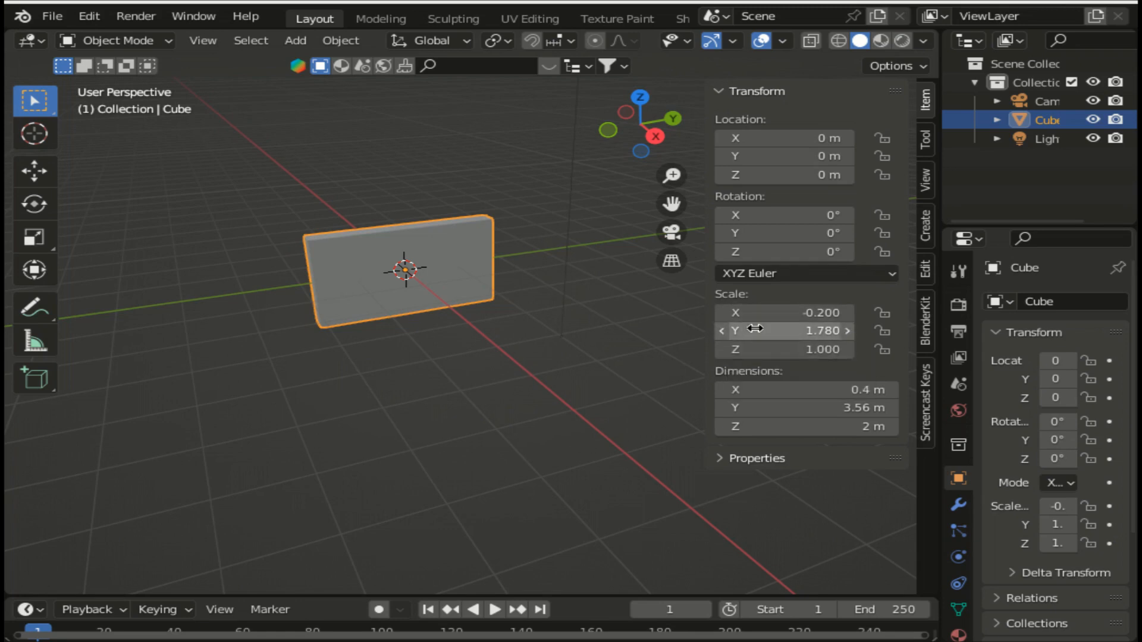
# Step: Switch the viewport to rendered shading with Scene World lighting disabled, and deselect the cube
pyautogui.scroll(1, 383, 230)
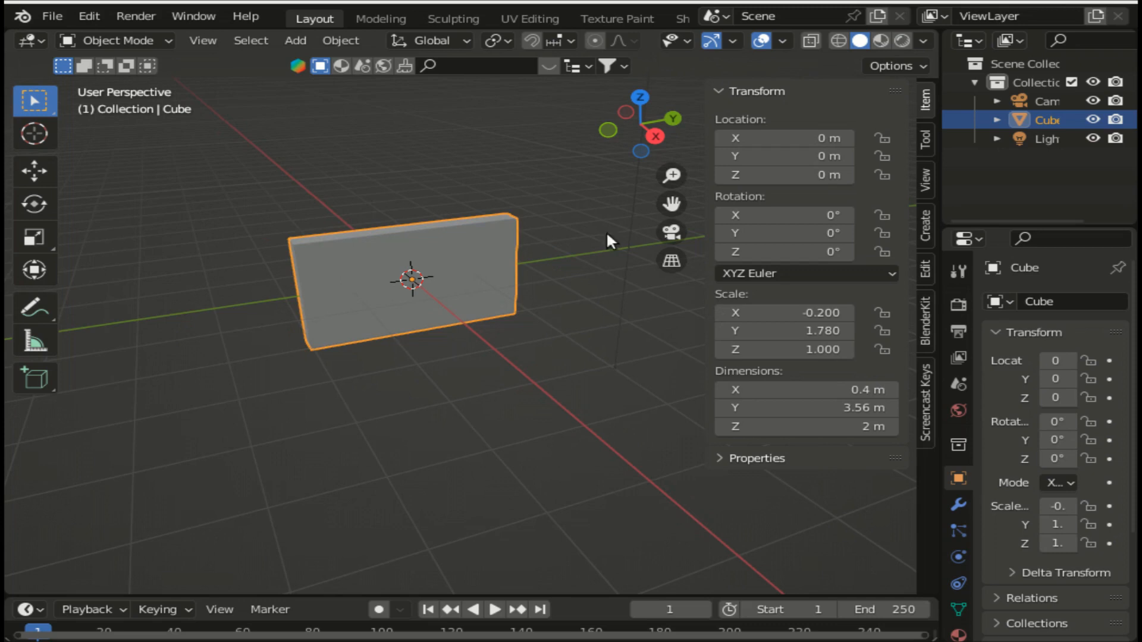
pyautogui.click(901, 40)
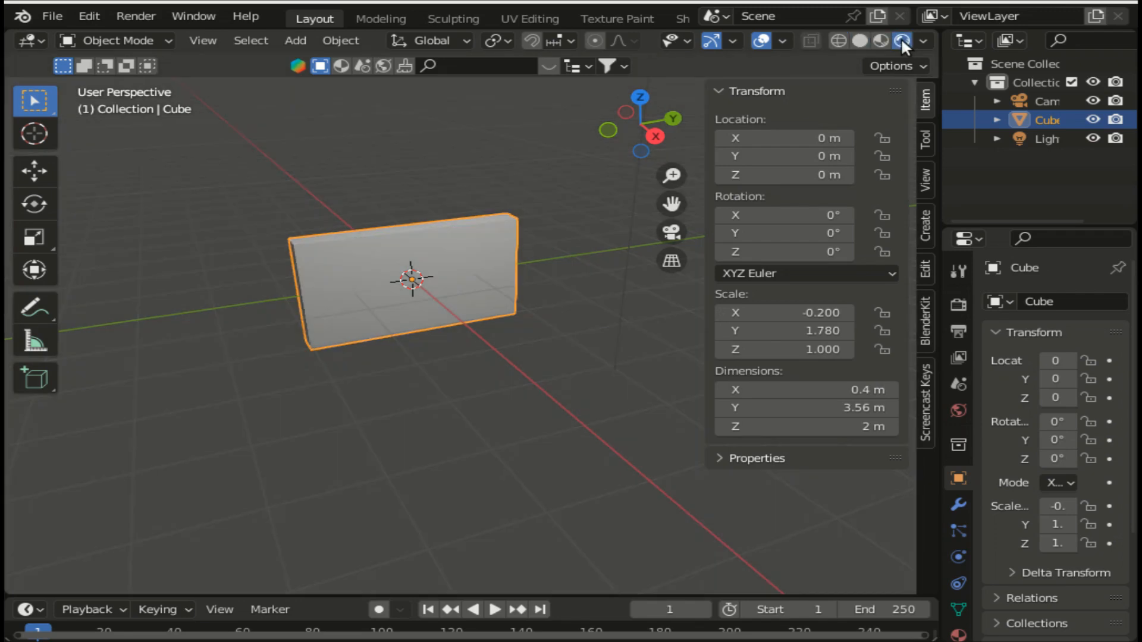
pyautogui.click(924, 41)
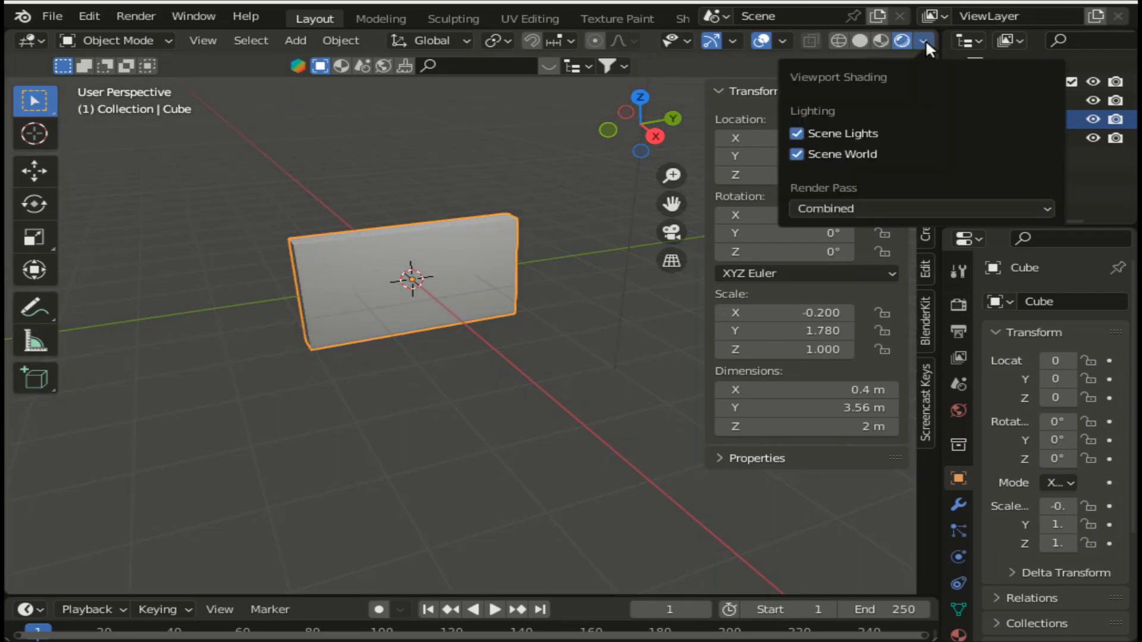
pyautogui.click(796, 153)
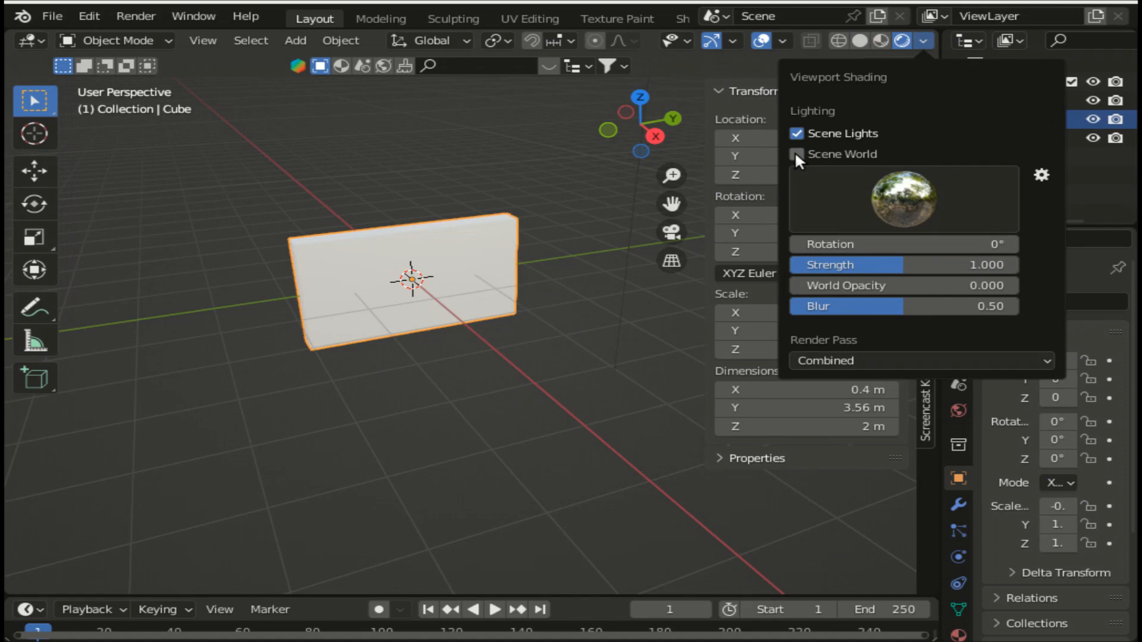
pyautogui.click(554, 290)
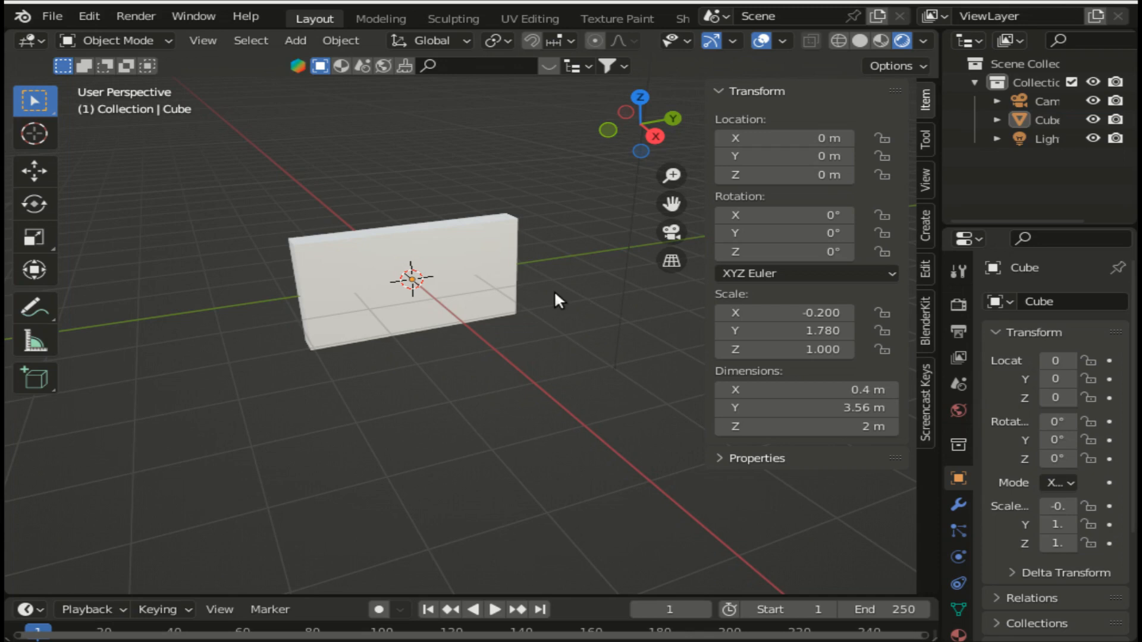
# Step: Hide the viewport sidebar and reframe the view so the flattened cube sits centrally with the camera and light around it
pyautogui.press('n')
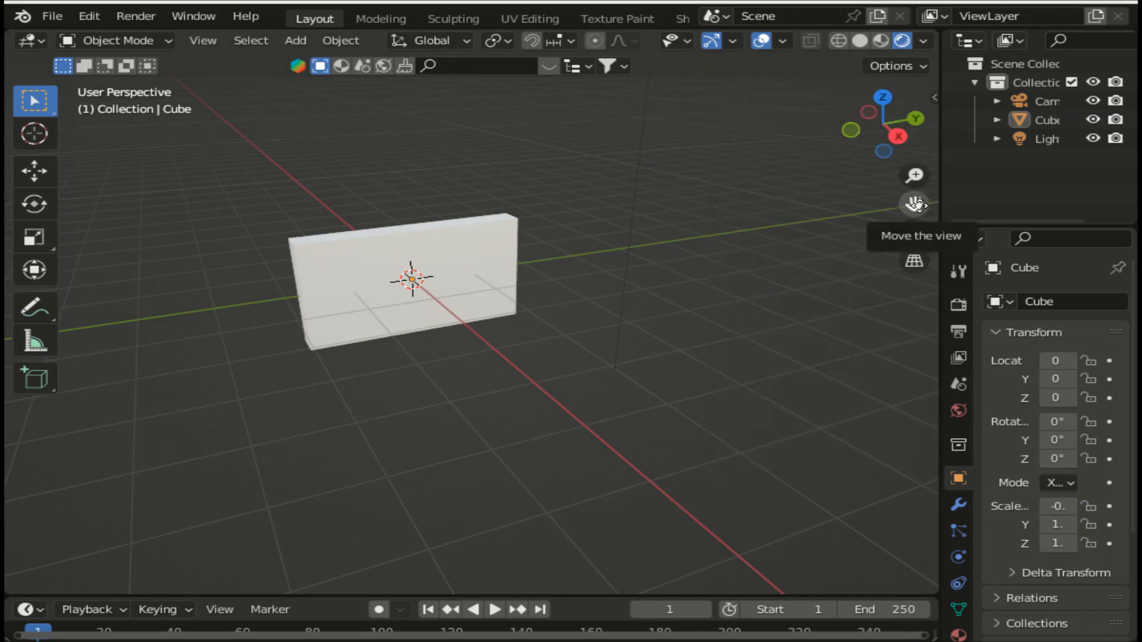
pyautogui.moveTo(916, 204); pyautogui.dragTo(975, 241)
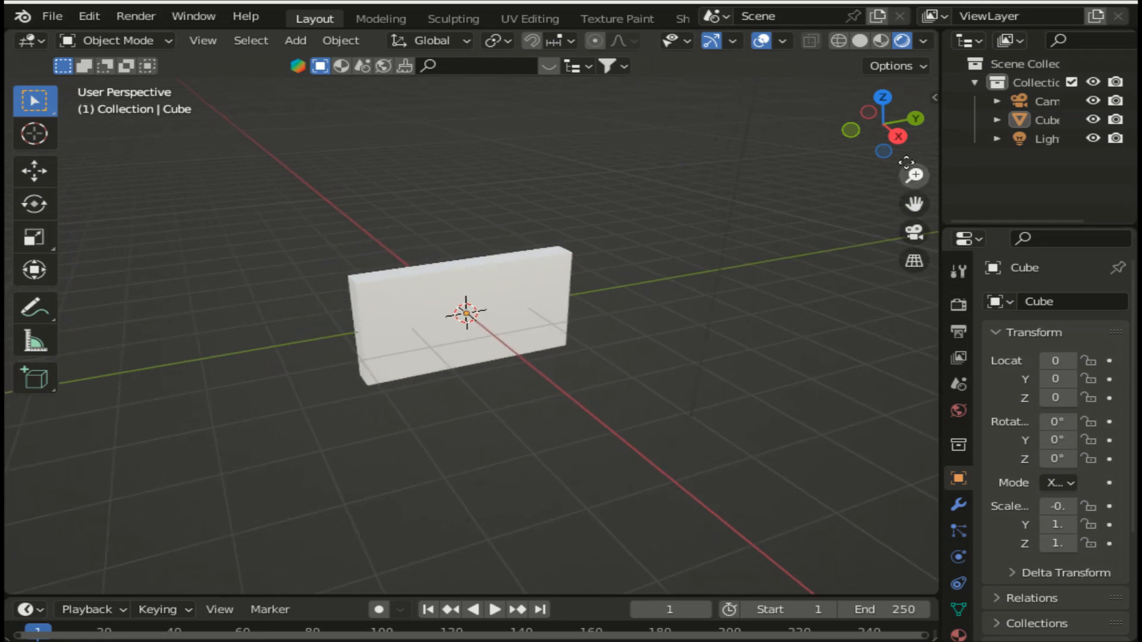
pyautogui.moveTo(897, 139); pyautogui.dragTo(602, 294)
pyautogui.scroll(4, 599, 288)
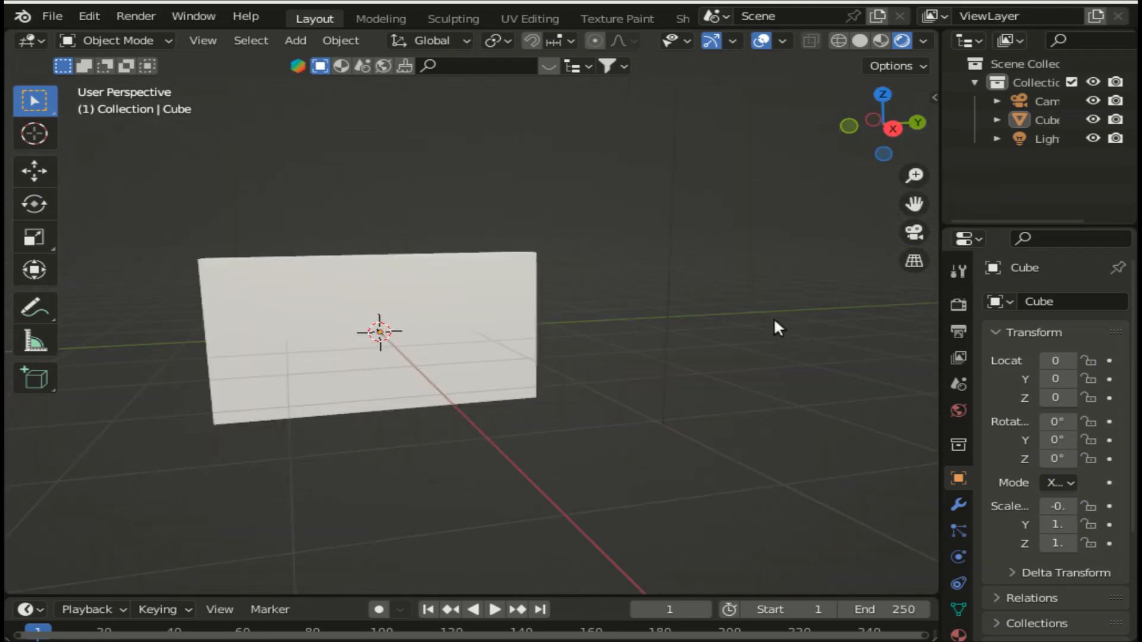
pyautogui.moveTo(915, 204); pyautogui.dragTo(1088, 95)
pyautogui.scroll(-4, 625, 316)
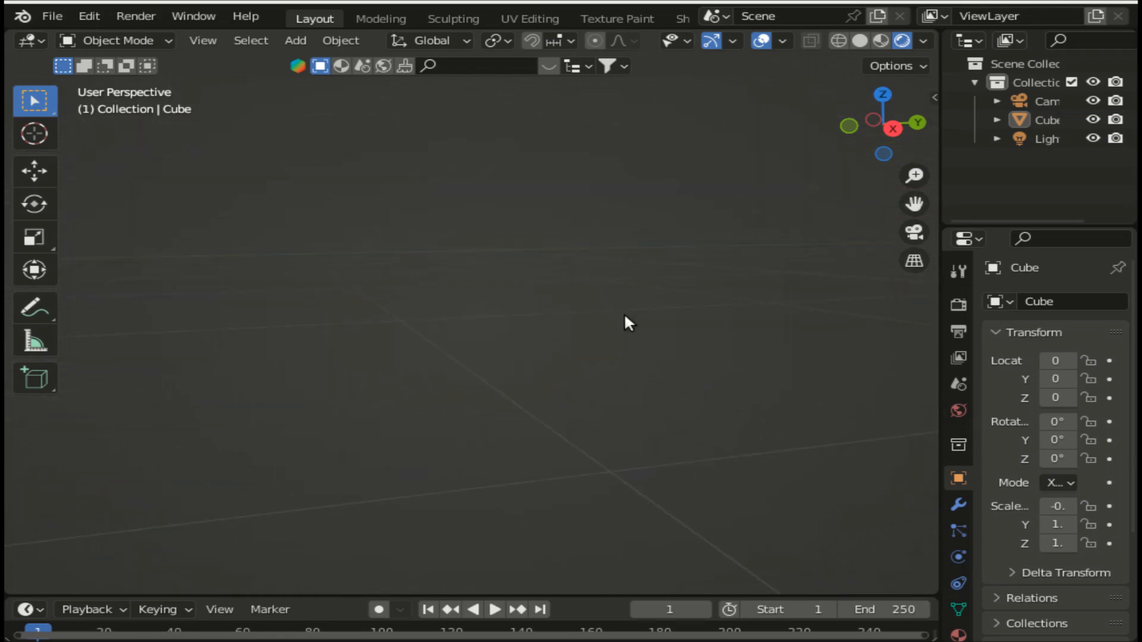
pyautogui.scroll(-5, 624, 324)
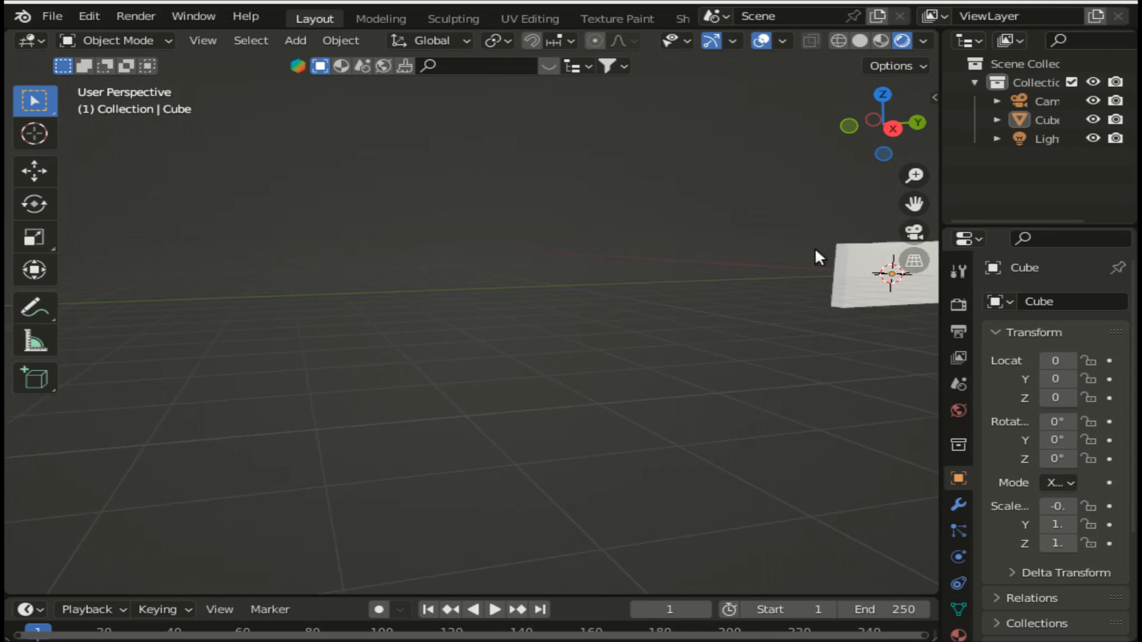
pyautogui.moveTo(925, 198); pyautogui.dragTo(455, 252)
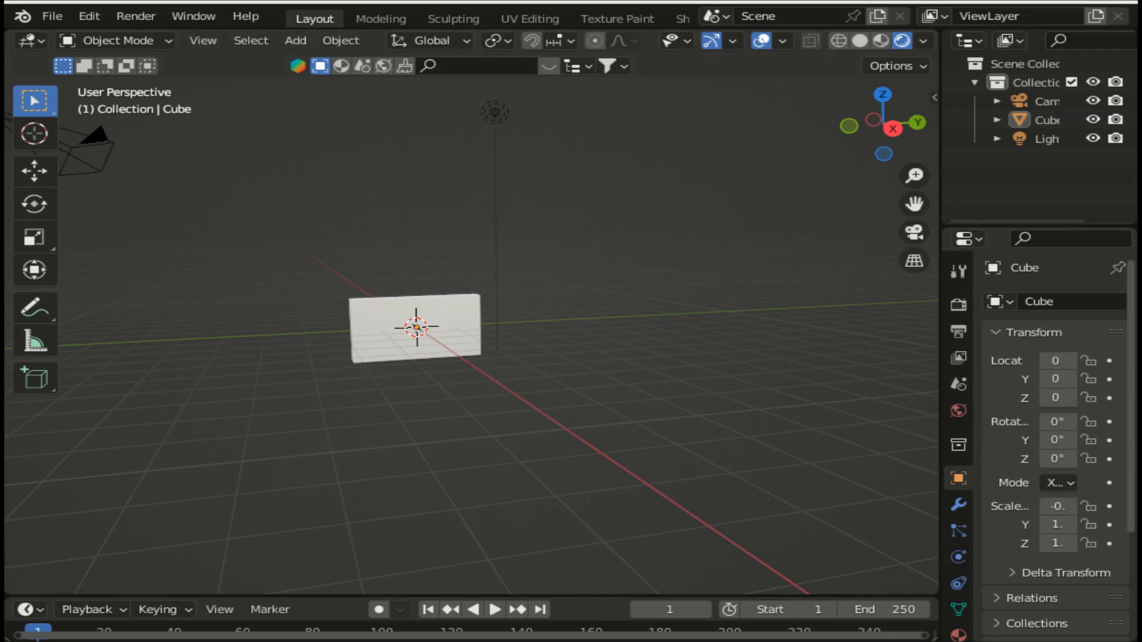
# Step: Widen the properties area and darken the cube material's base color to near black by lowering its HSV value
pyautogui.scroll(-1, 977, 523)
pyautogui.scroll(-5, 1047, 475)
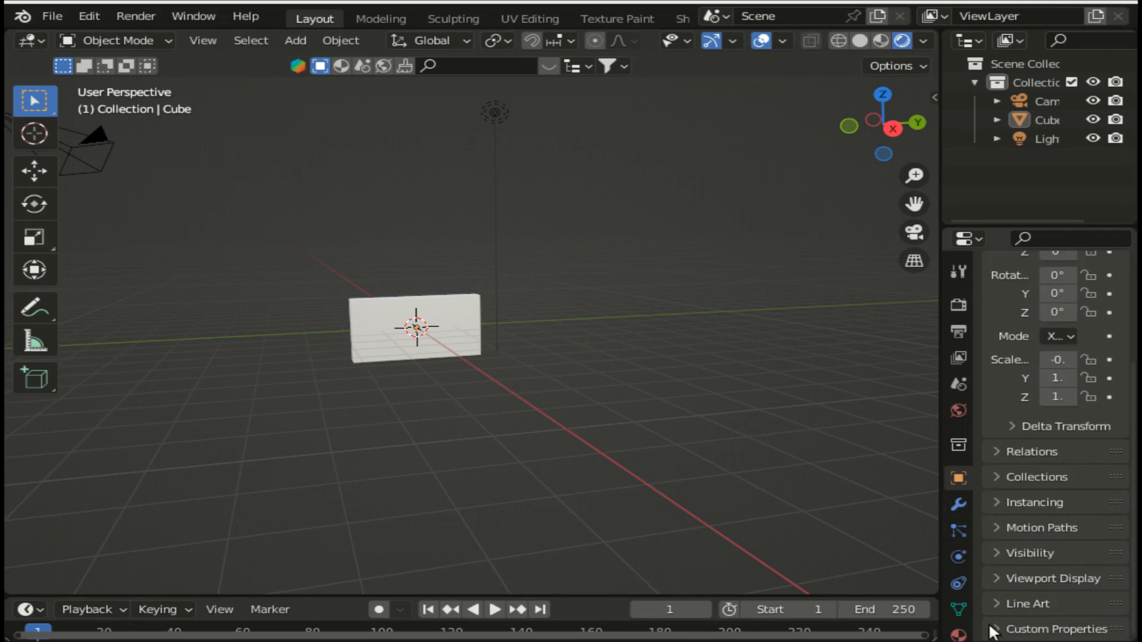
pyautogui.click(958, 635)
pyautogui.moveTo(941, 385); pyautogui.dragTo(836, 383)
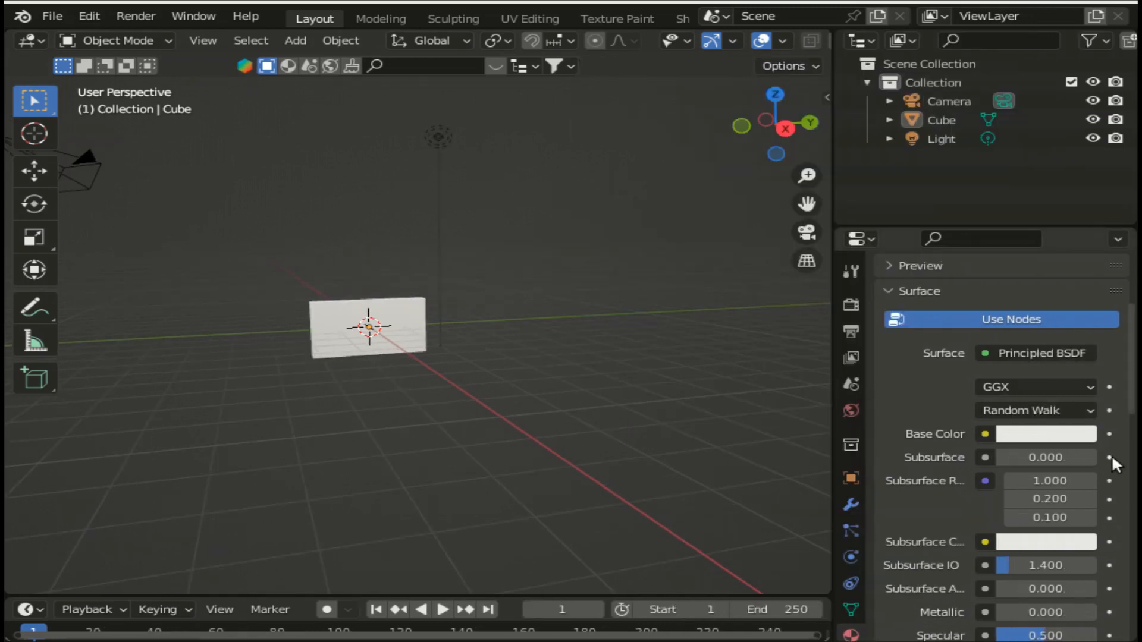
pyautogui.click(1025, 434)
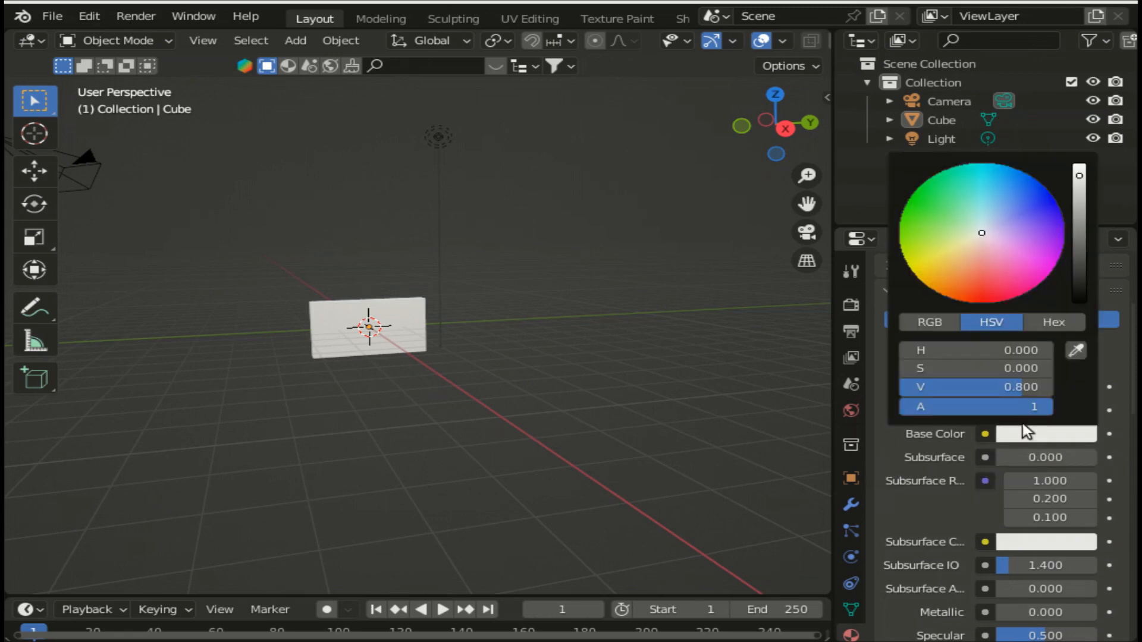
pyautogui.moveTo(1019, 384); pyautogui.dragTo(904, 385)
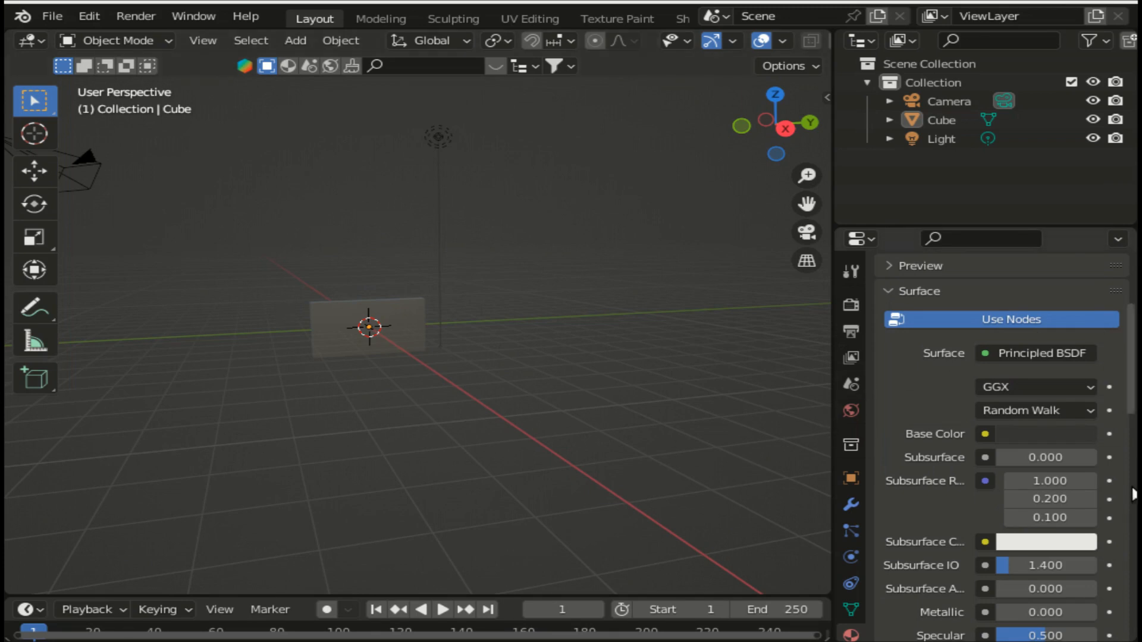
# Step: Add a second material slot to the cube and create a new material in it
pyautogui.scroll(3, 1008, 469)
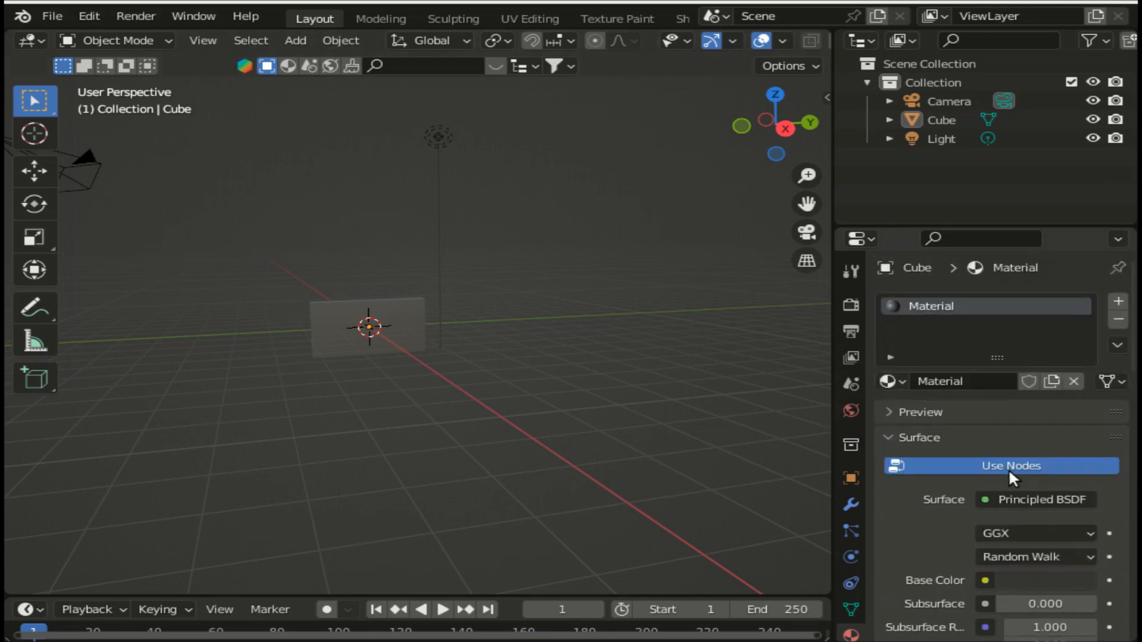
pyautogui.scroll(3, 1049, 456)
pyautogui.click(1119, 301)
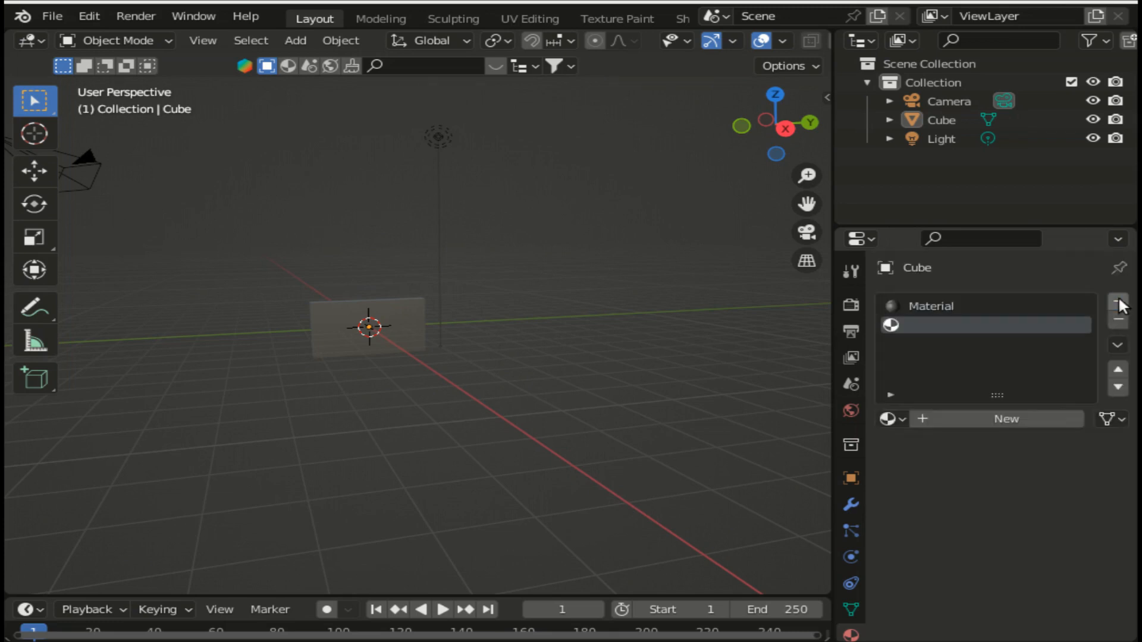
pyautogui.click(1034, 417)
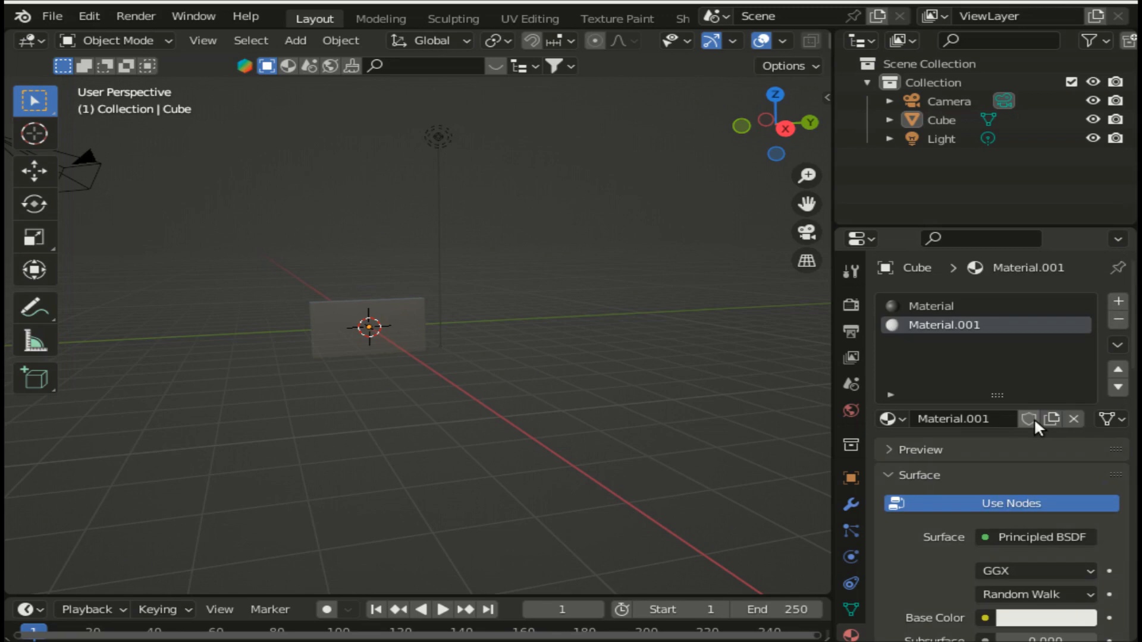
# Step: Connect an Image Texture to the base color of the new second material
pyautogui.scroll(-4, 975, 509)
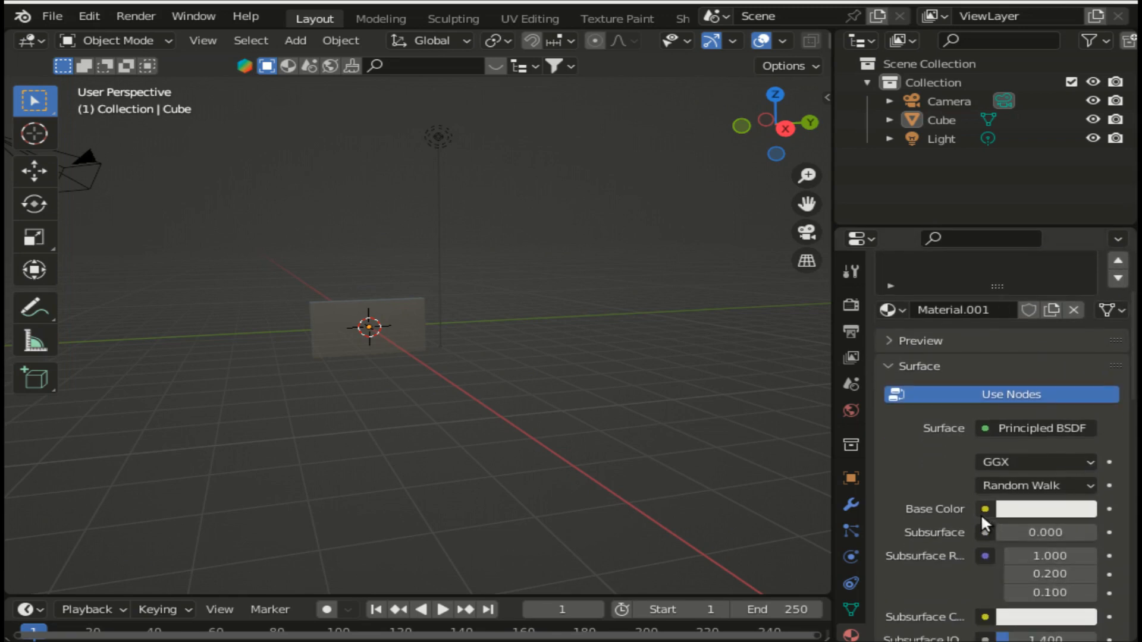
pyautogui.click(986, 509)
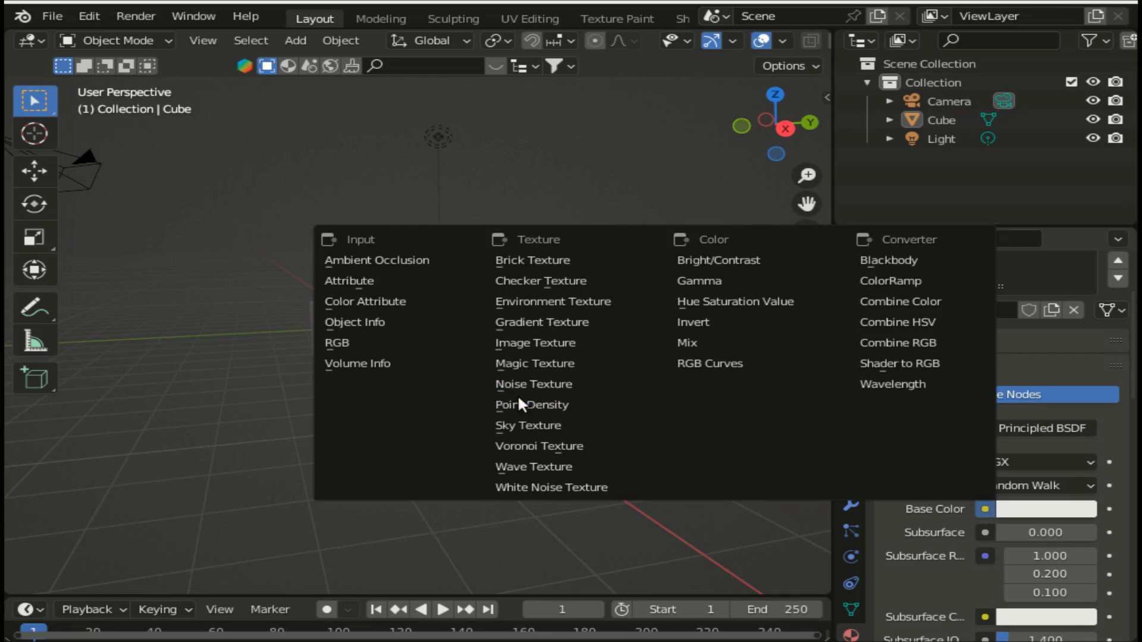
pyautogui.click(513, 343)
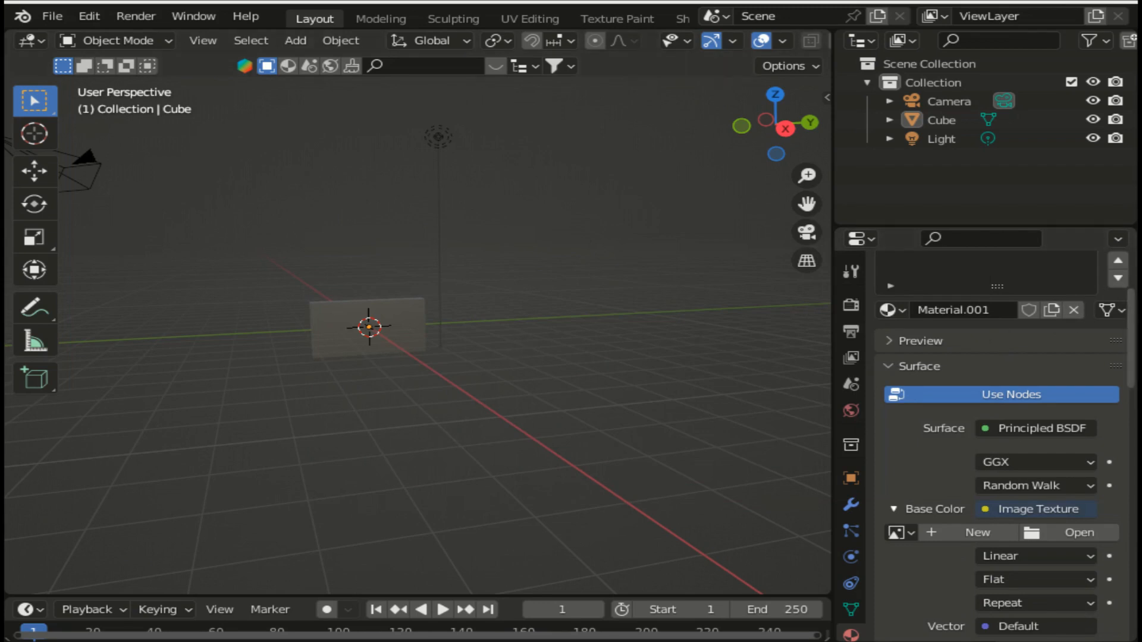
# Step: Load the video "Мега премьера Бурёнка Даша. Уборка Песни для детей.mp4" from the Desktop into the second material's image texture
pyautogui.scroll(-5, 1133, 318)
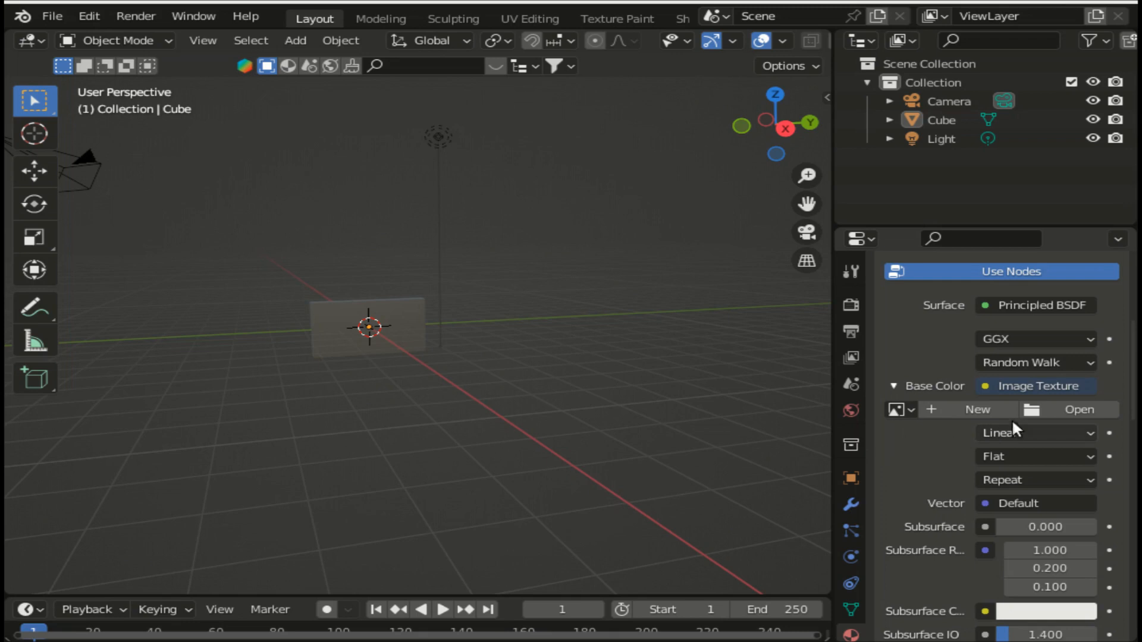
pyautogui.click(1054, 409)
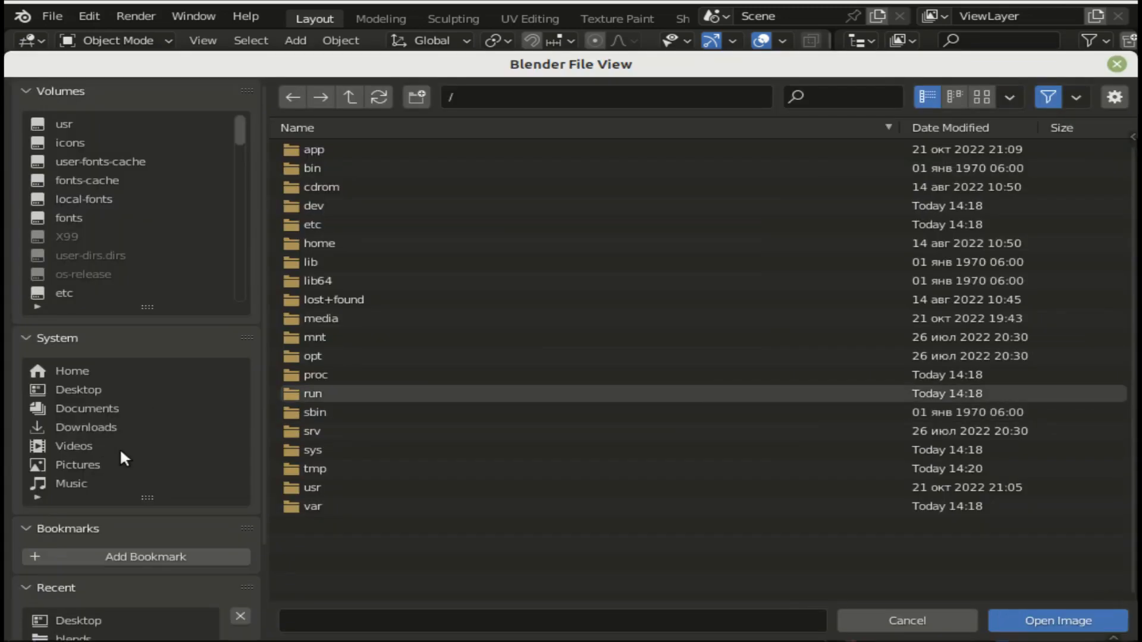
pyautogui.click(122, 390)
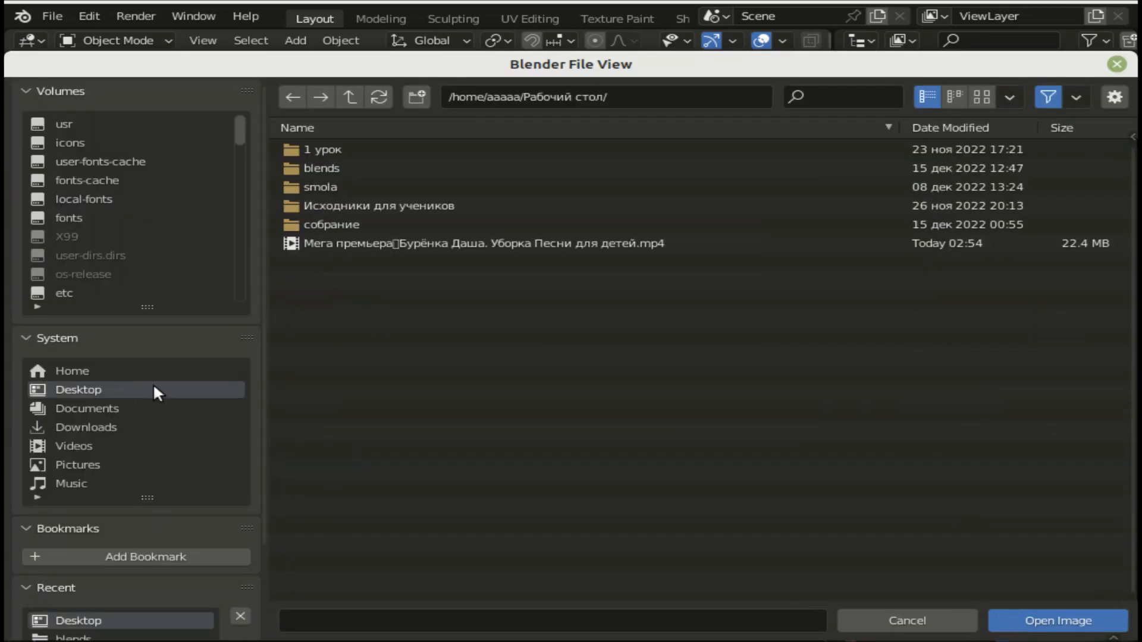
pyautogui.click(455, 245)
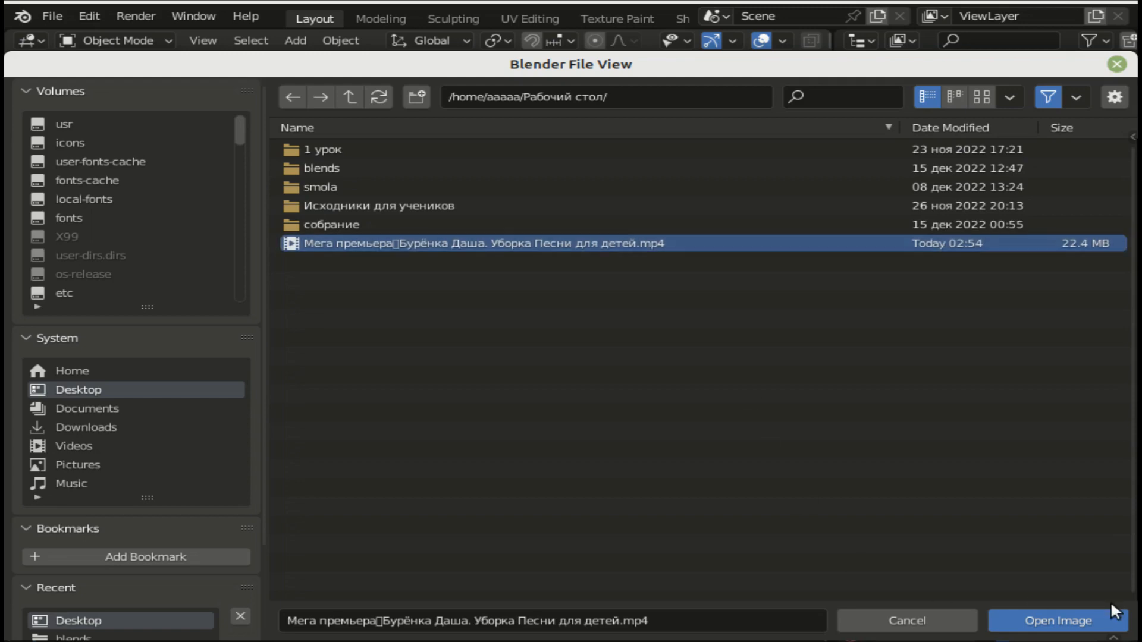
pyautogui.click(1079, 617)
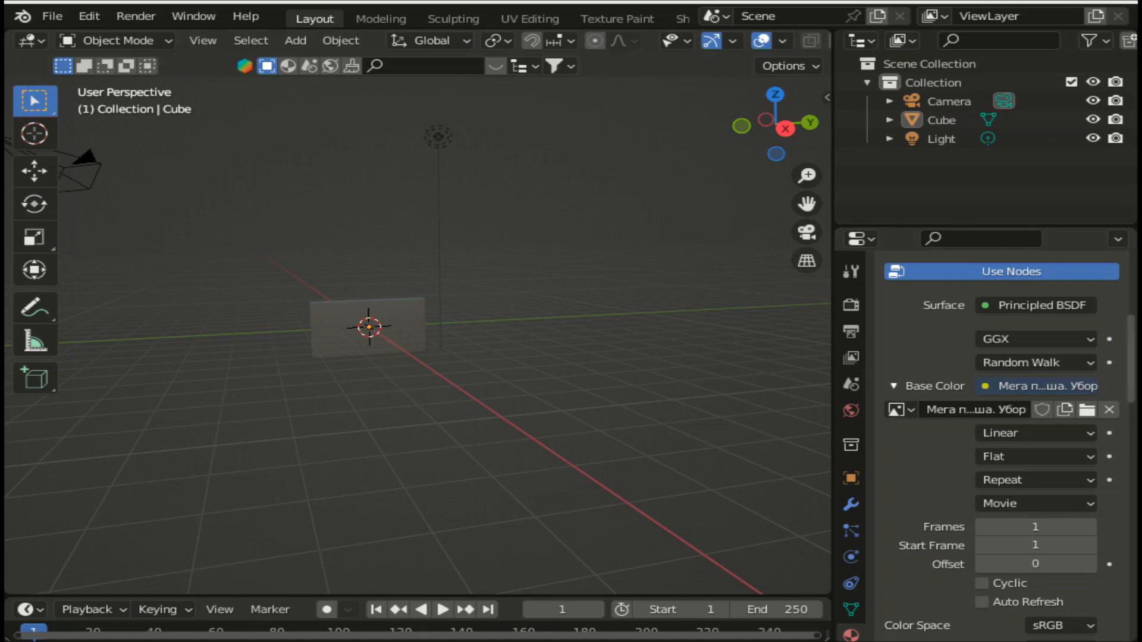
pyautogui.scroll(5, 1133, 410)
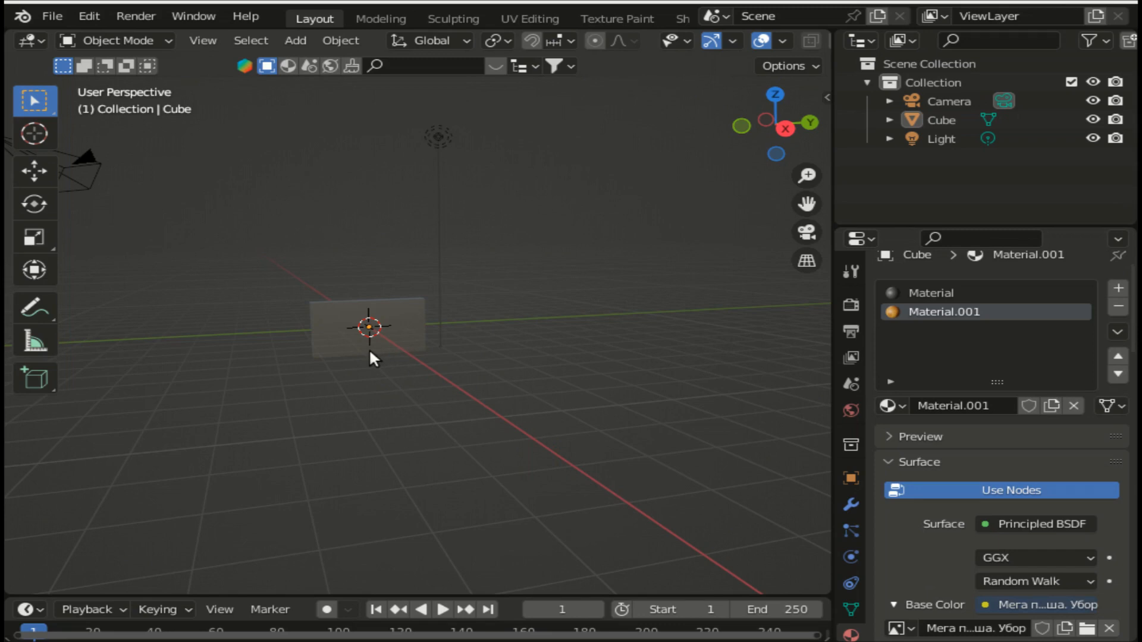
# Step: In Edit Mode with face selection, assign Material.001 to the large front face of the flattened cube
pyautogui.click(122, 40)
pyautogui.click(117, 82)
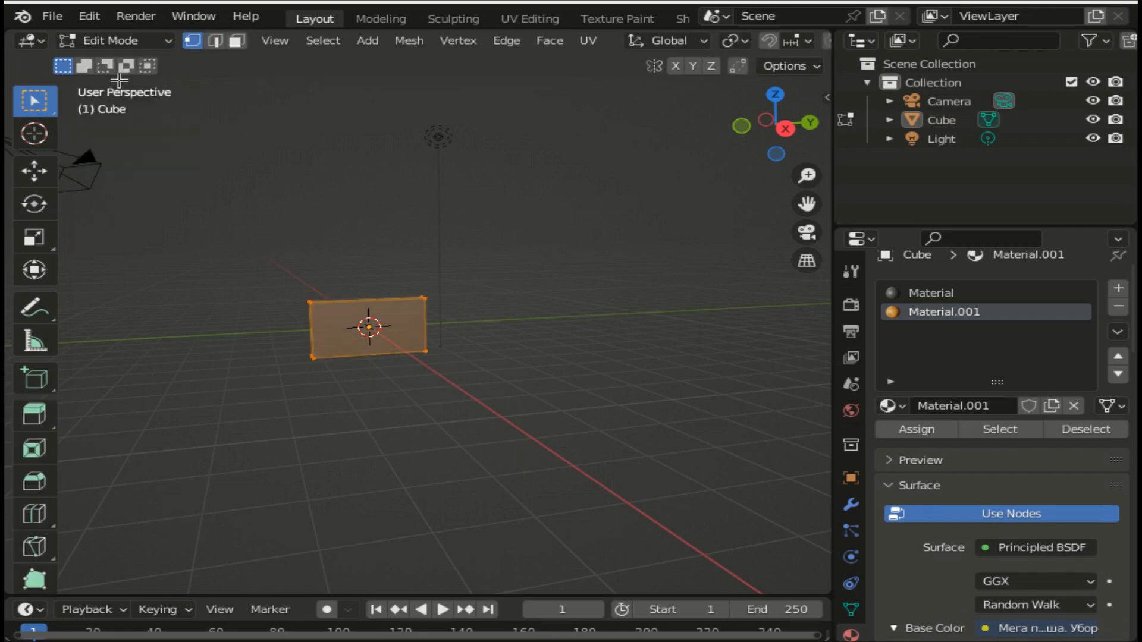
pyautogui.click(236, 39)
pyautogui.click(338, 337)
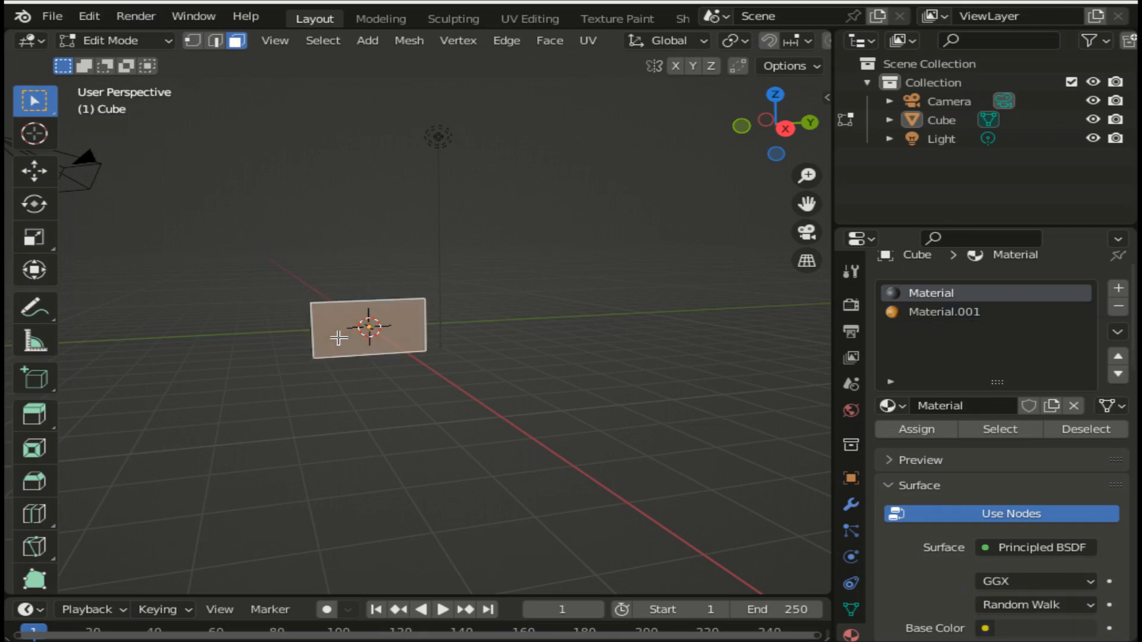
pyautogui.click(931, 312)
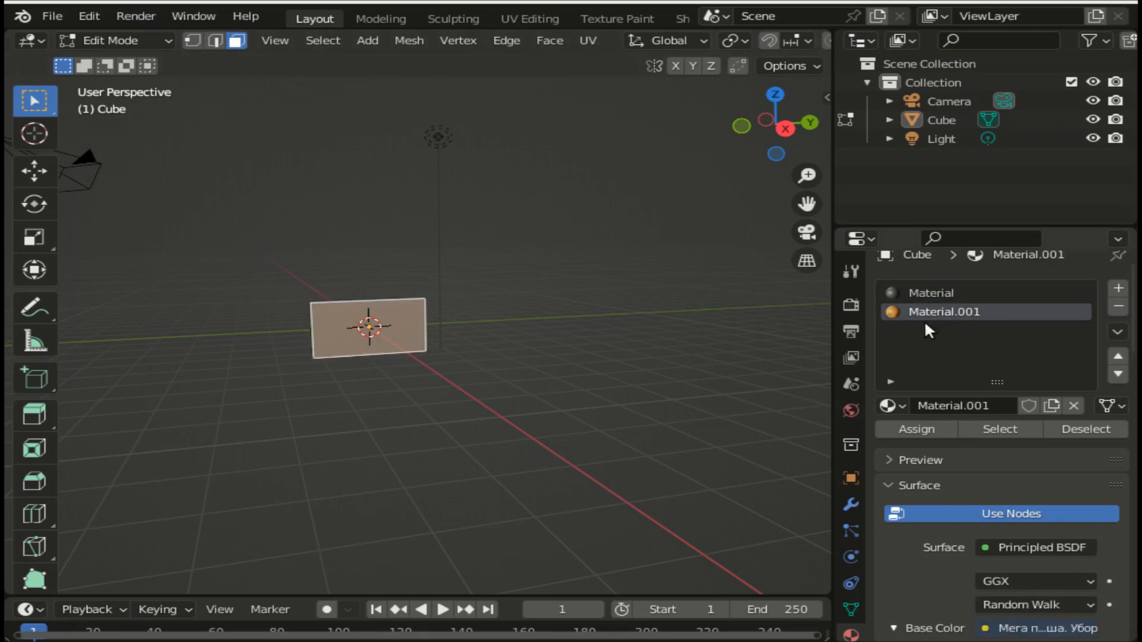
pyautogui.click(916, 428)
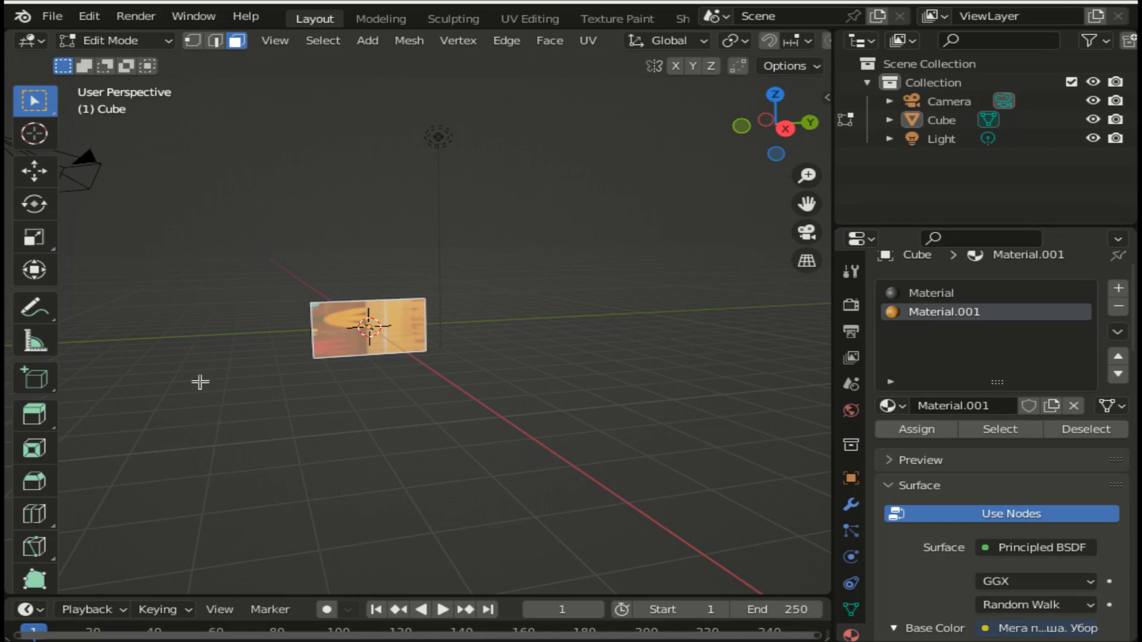
# Step: Split the 3D viewport into two side-by-side areas and turn one of them into a UV Editor
pyautogui.scroll(3, 267, 342)
pyautogui.scroll(2, 267, 341)
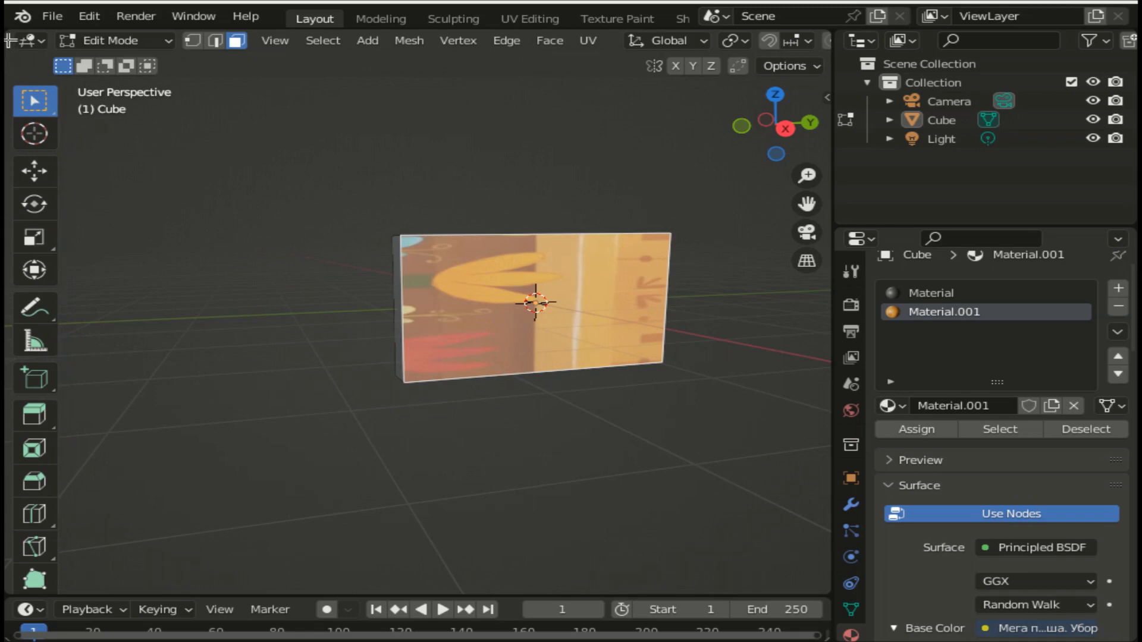
pyautogui.moveTo(7, 37); pyautogui.dragTo(433, 103)
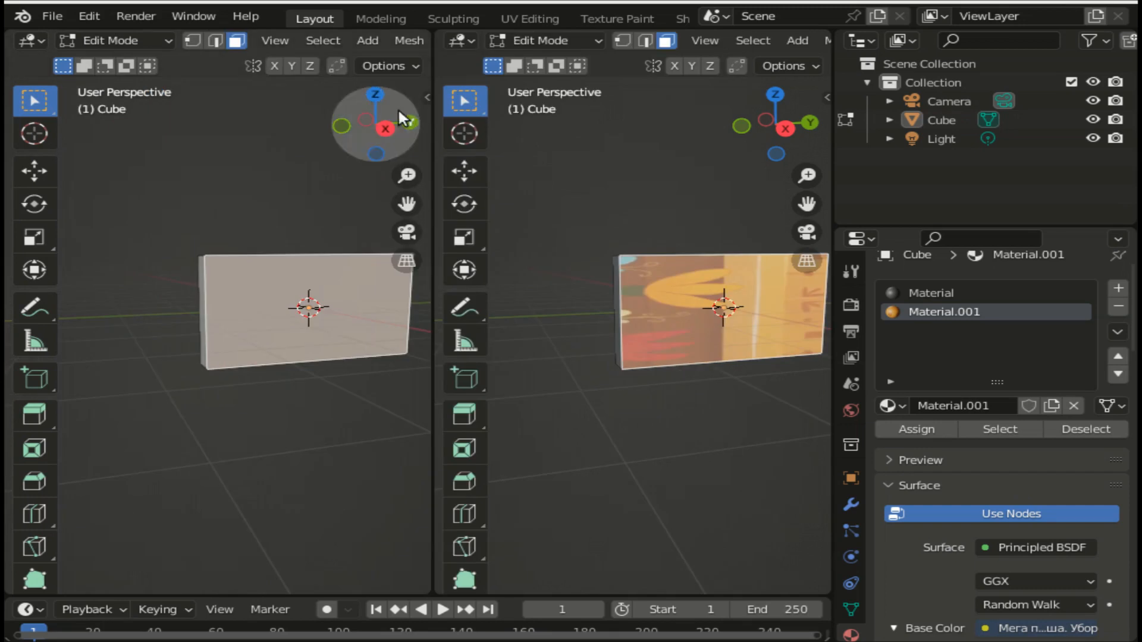
pyautogui.click(37, 39)
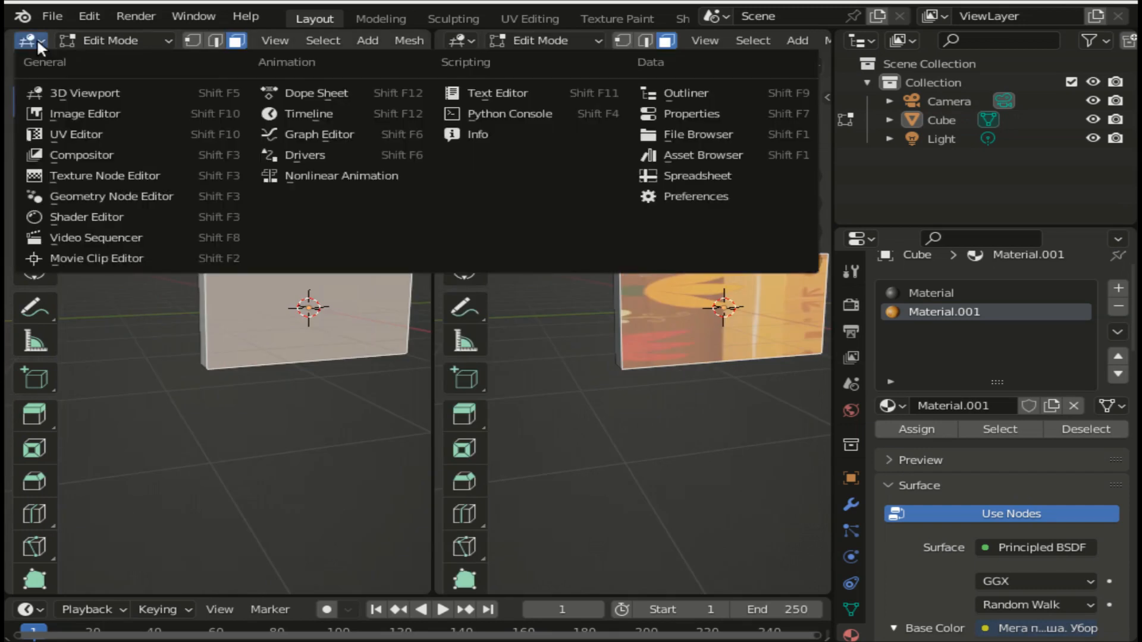
pyautogui.click(64, 135)
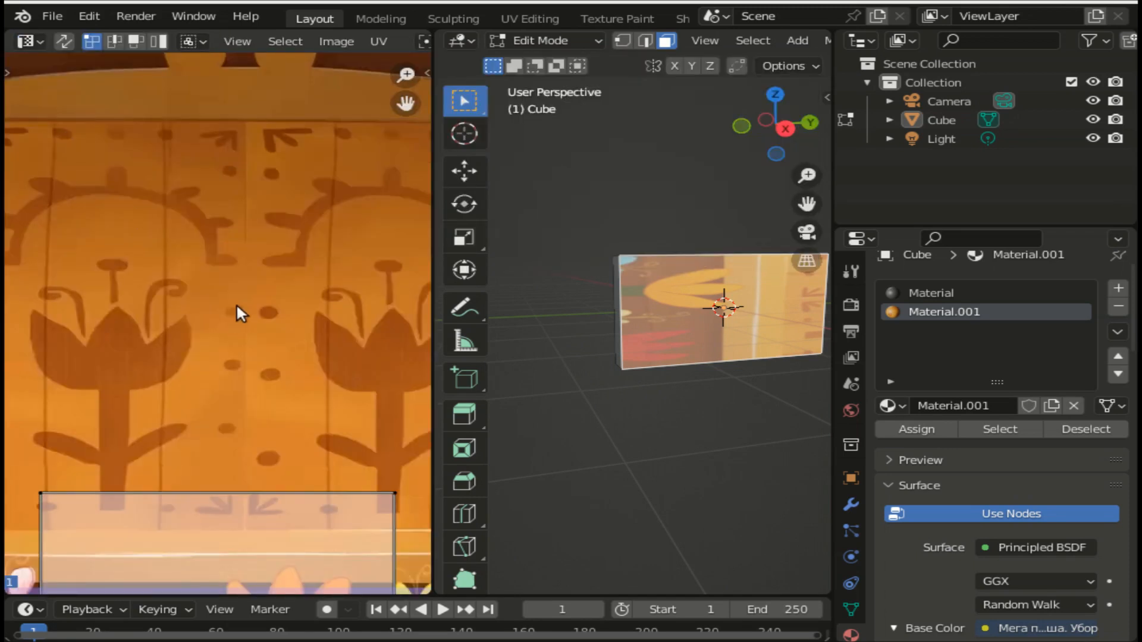
# Step: Frame the whole video image in the UV Editor and resize the areas so both it and the 3D view have enough width
pyautogui.scroll(4, 244, 315)
pyautogui.scroll(-2, 256, 316)
pyautogui.scroll(1, 262, 331)
pyautogui.scroll(-1, 262, 331)
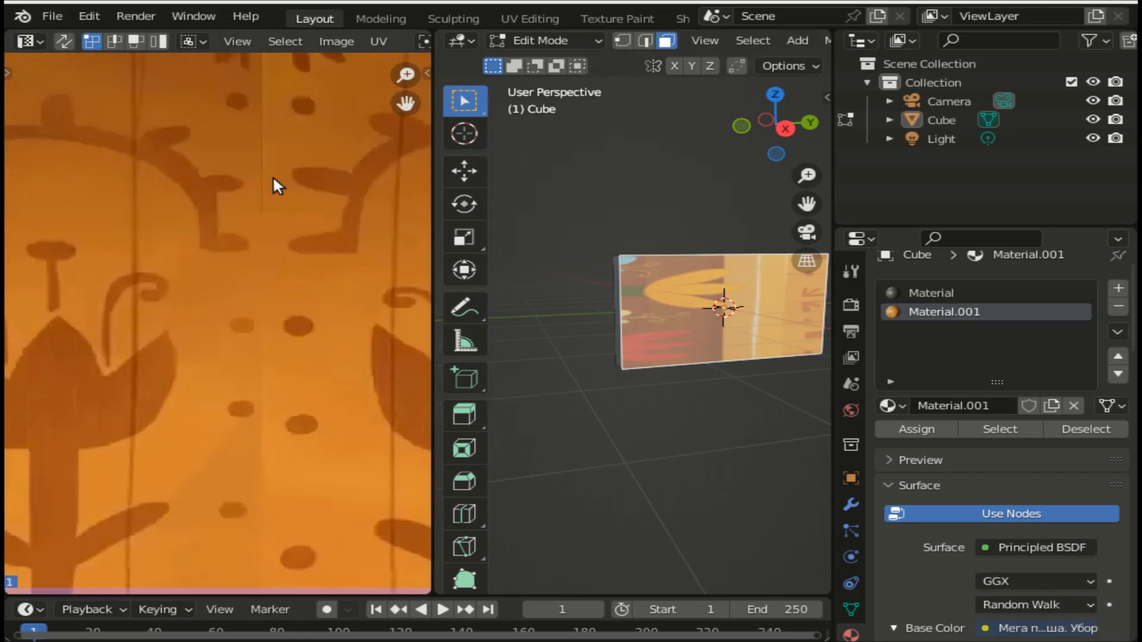
pyautogui.scroll(2, 273, 176)
pyautogui.scroll(-1, 272, 176)
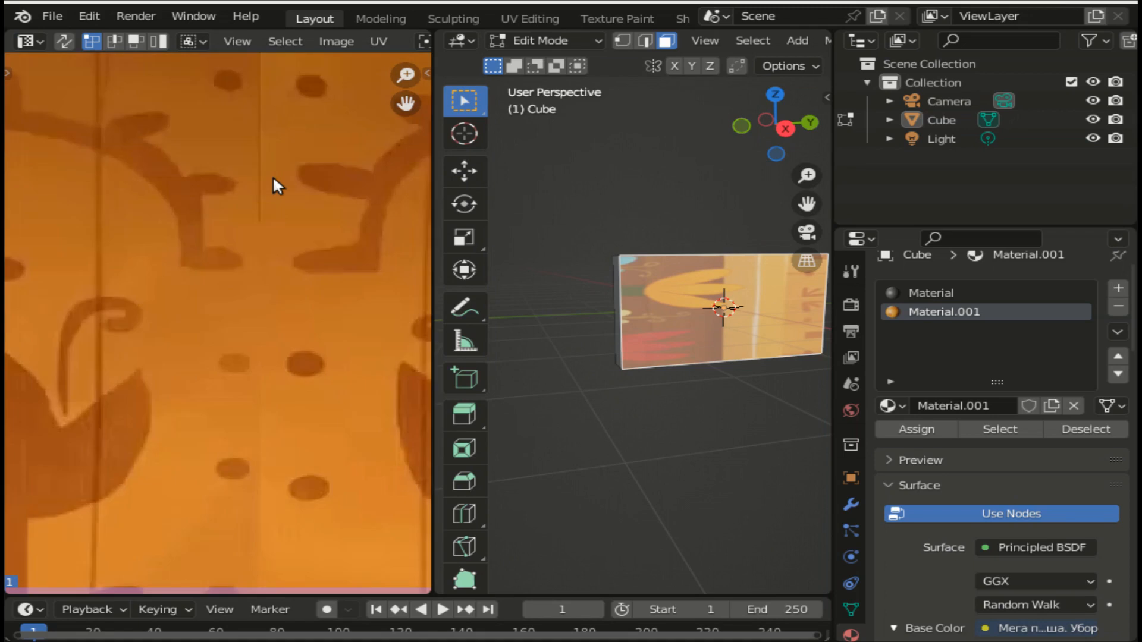
pyautogui.scroll(-3, 273, 185)
pyautogui.scroll(-4, 274, 179)
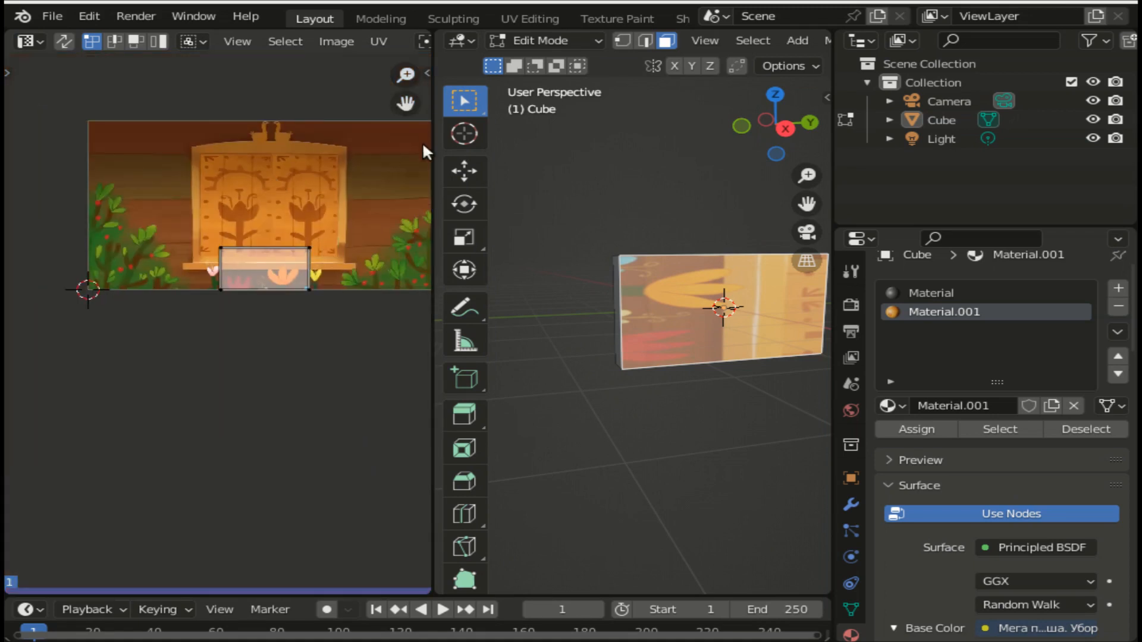
pyautogui.moveTo(435, 158); pyautogui.dragTo(639, 213)
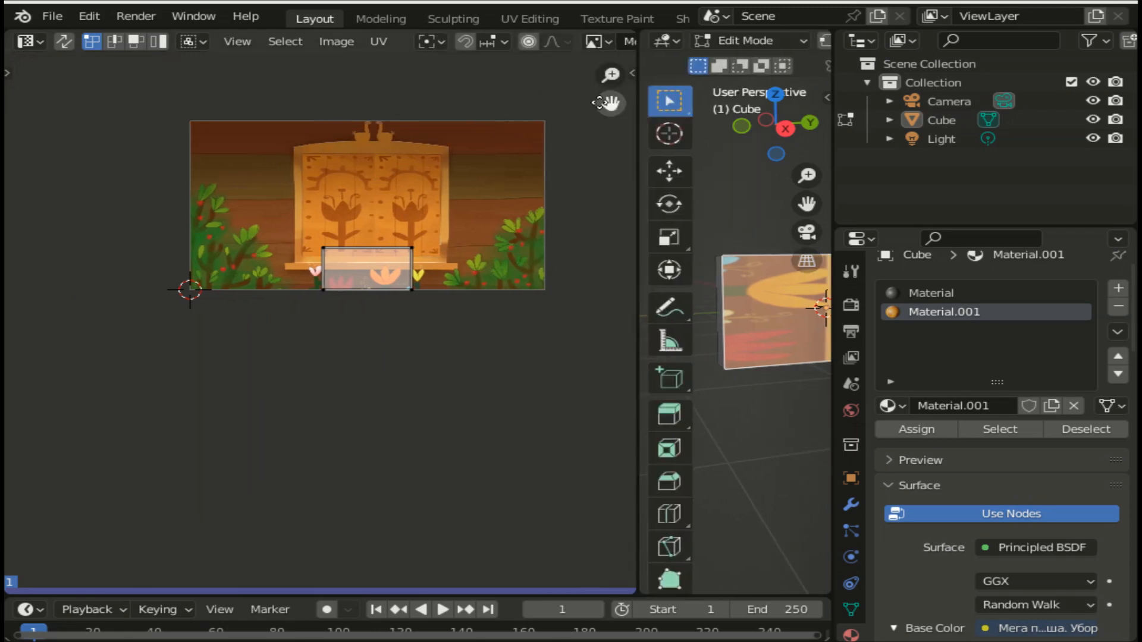
pyautogui.moveTo(611, 103); pyautogui.dragTo(553, 180)
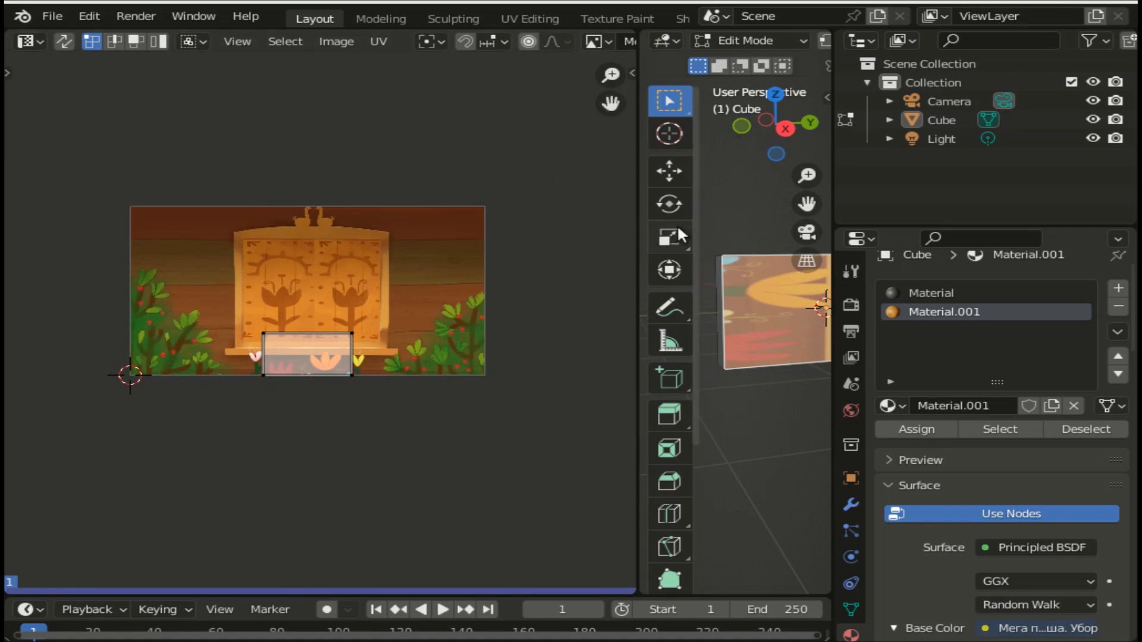
pyautogui.moveTo(637, 208); pyautogui.dragTo(513, 221)
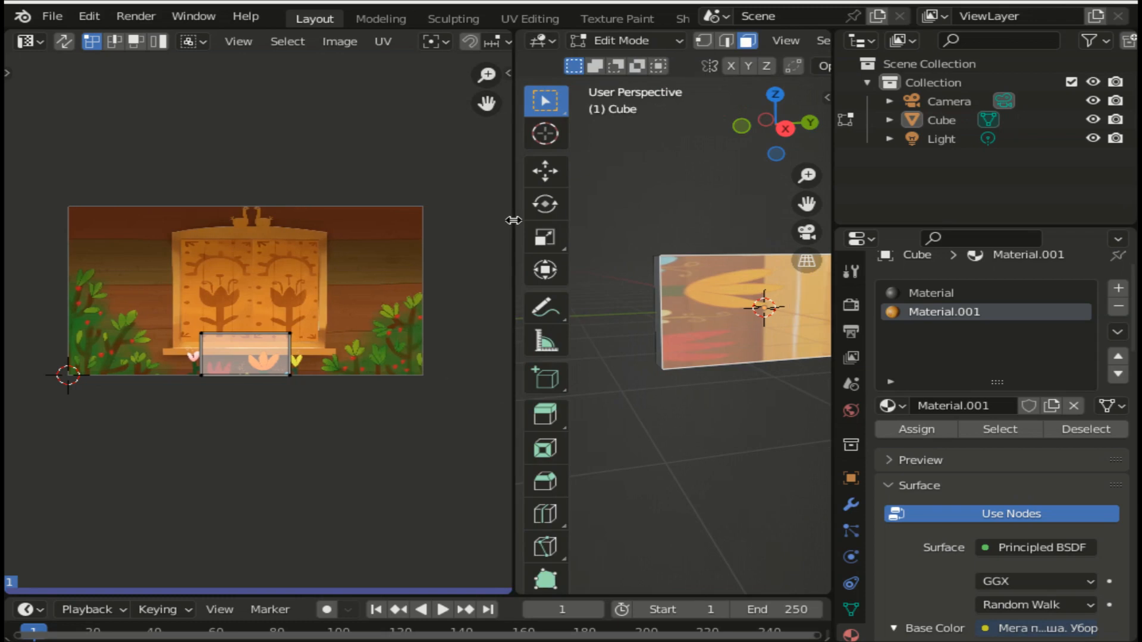
pyautogui.moveTo(834, 190); pyautogui.dragTo(964, 191)
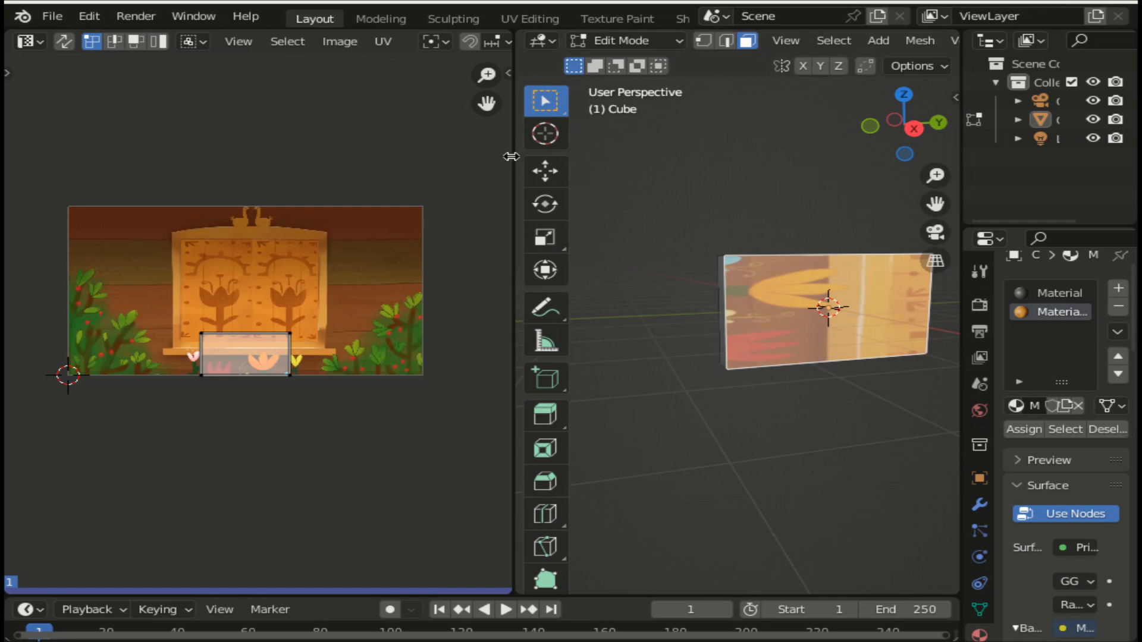
pyautogui.click(384, 42)
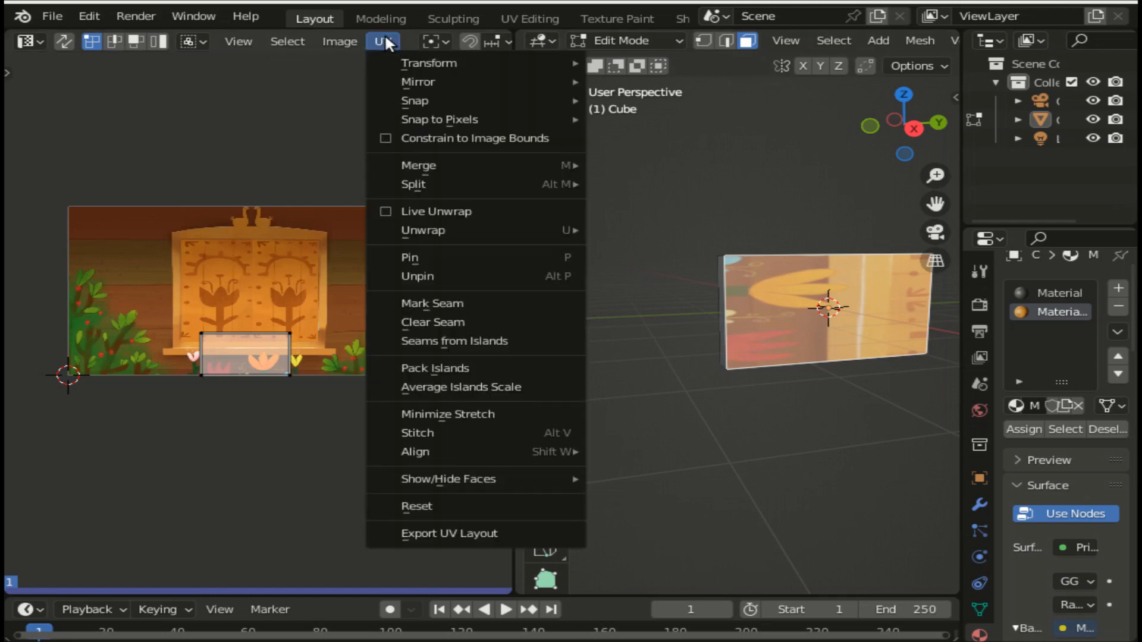
pyautogui.moveTo(390, 60)
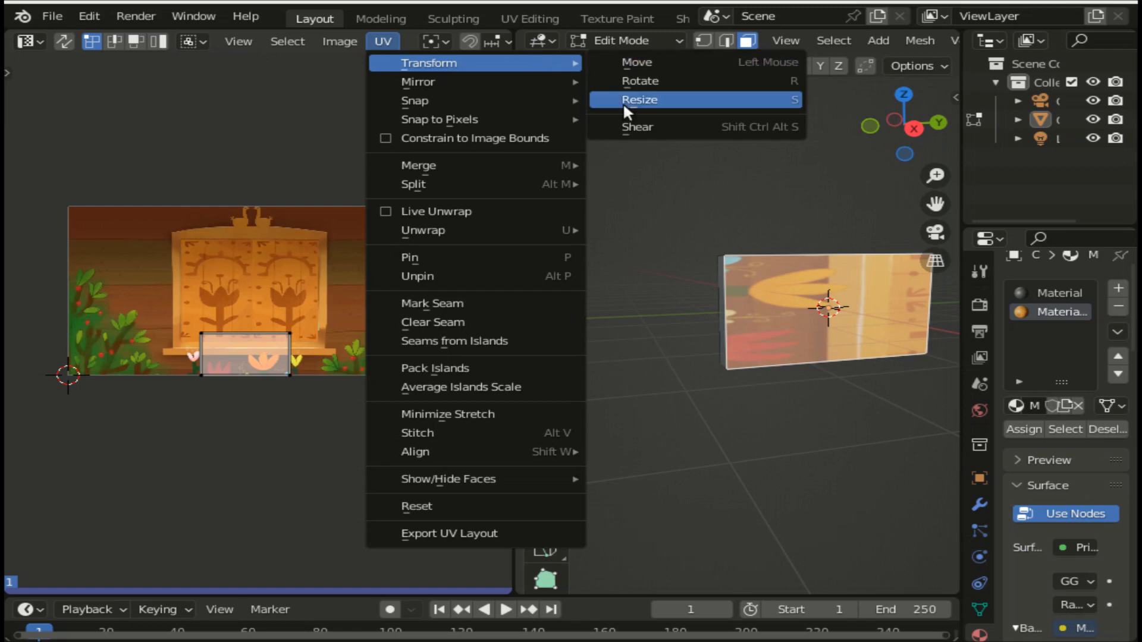
pyautogui.press('Escape')
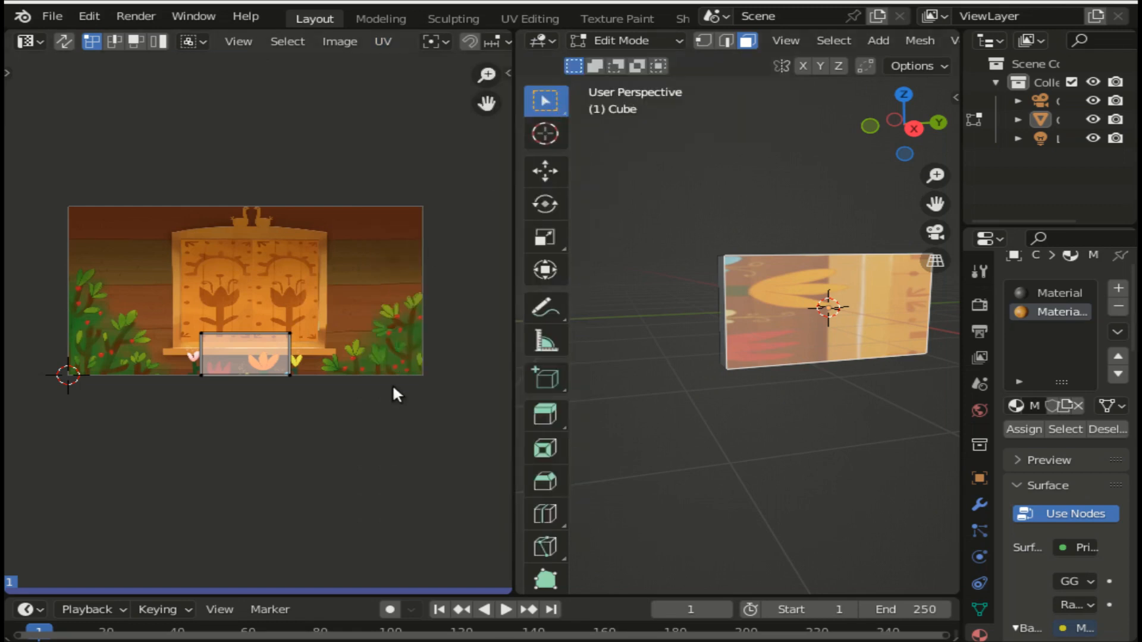
# Step: Select the face's UV rectangle, scale it by about 4.04 and move it about 0.38 up along Y to cover the video frame
pyautogui.moveTo(166, 282); pyautogui.dragTo(393, 402)
pyautogui.press('s')
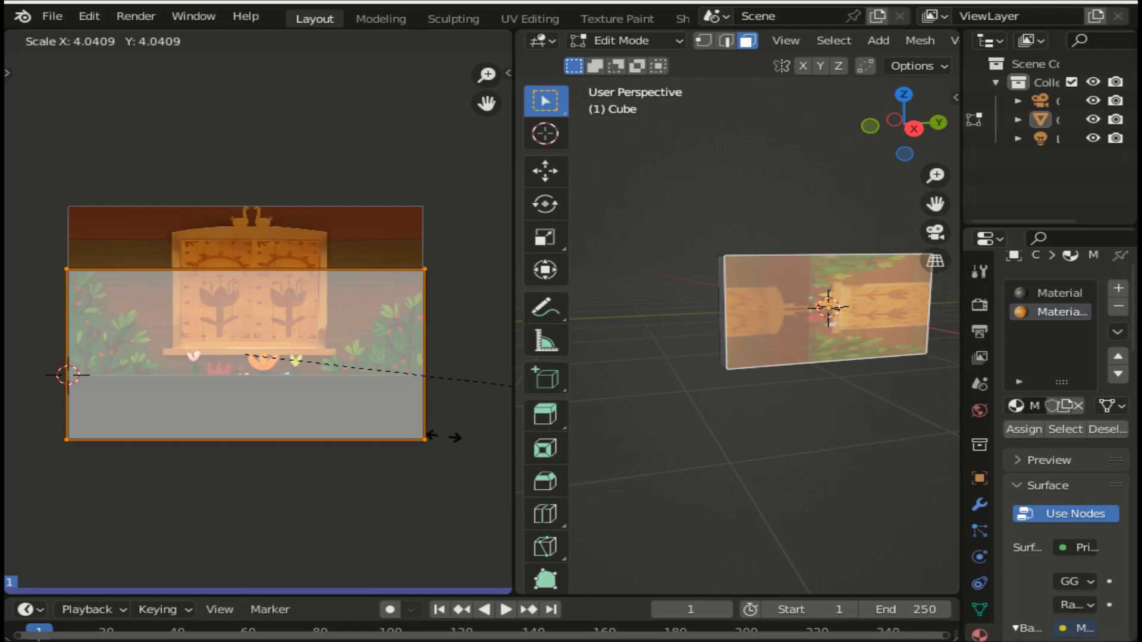
pyautogui.click(443, 438)
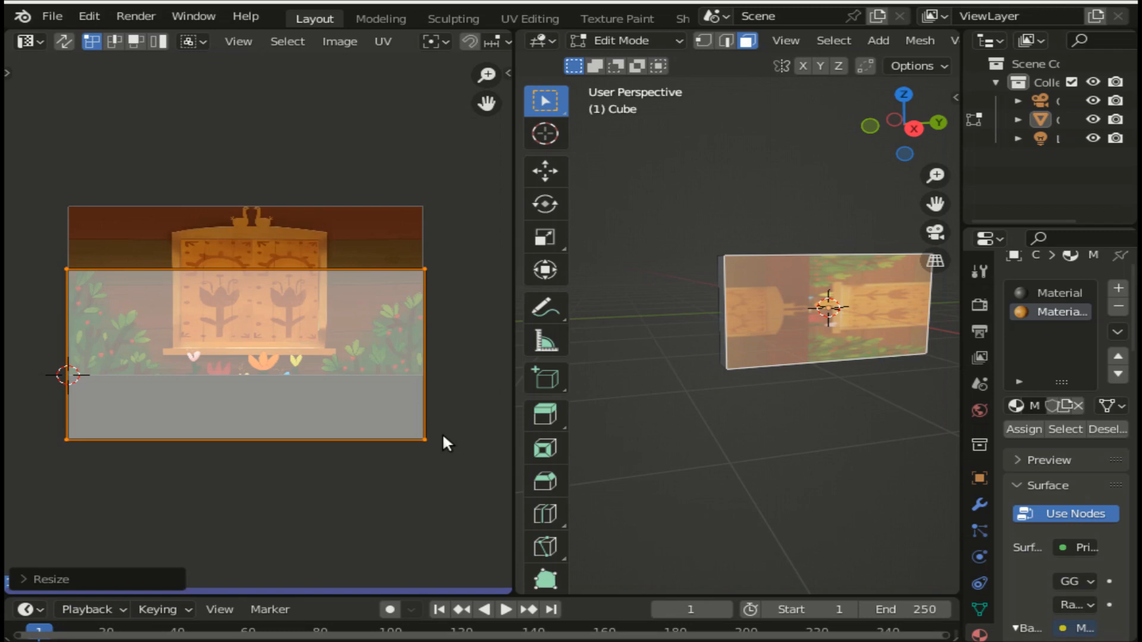
pyautogui.press('g')
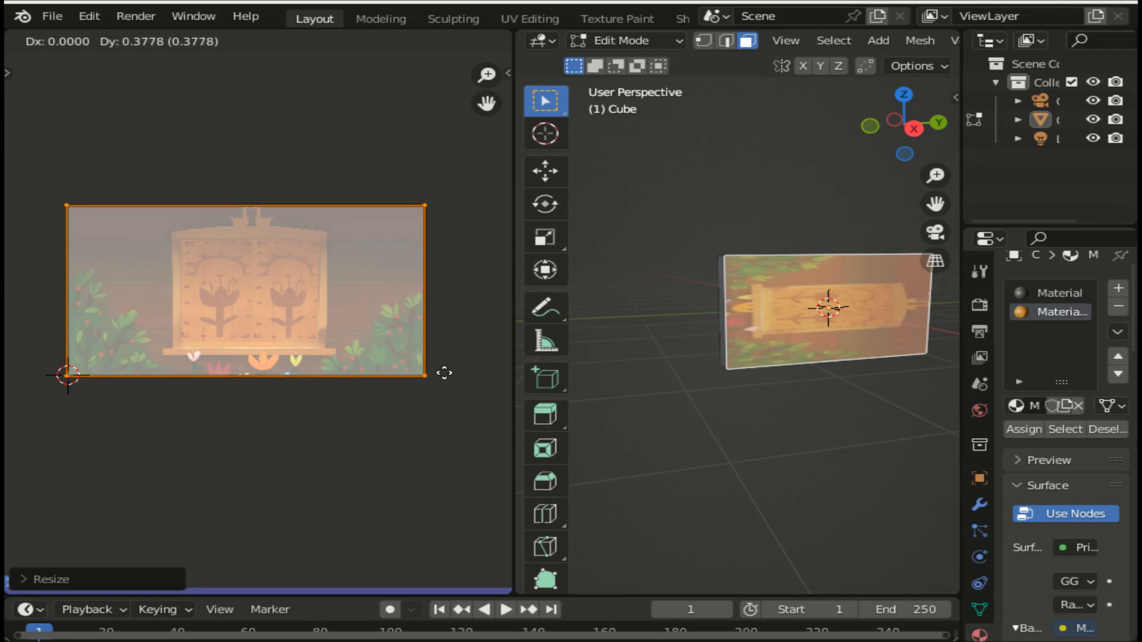
pyautogui.click(445, 373)
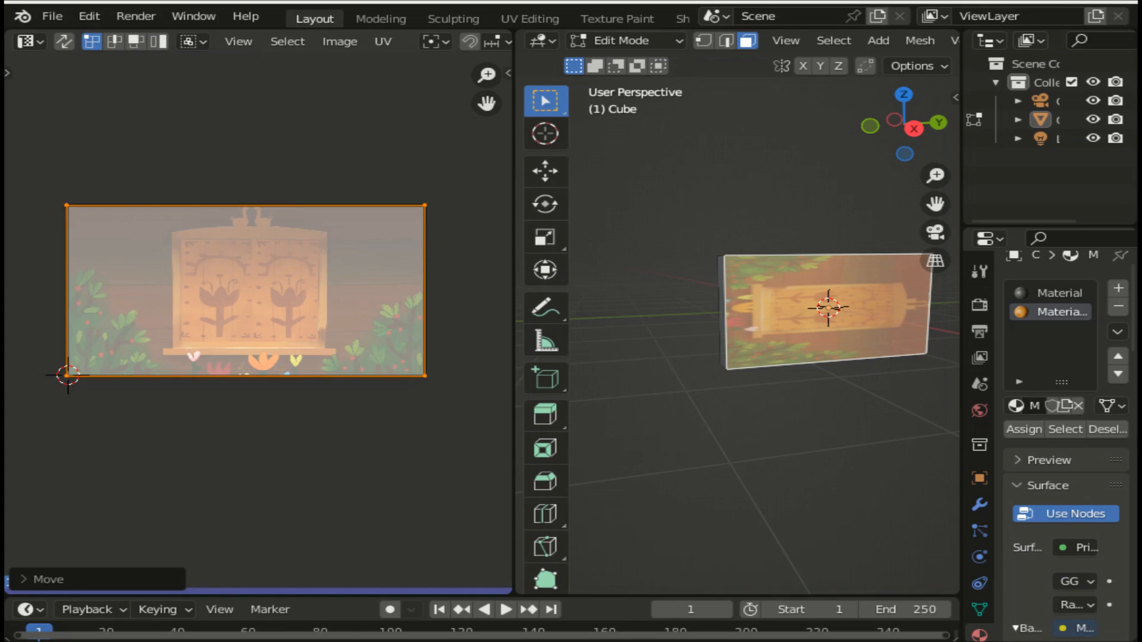
# Step: Rotate the UV rectangle by 90° and scale it down by about 0.54 to match the video frame's height
pyautogui.press('r')
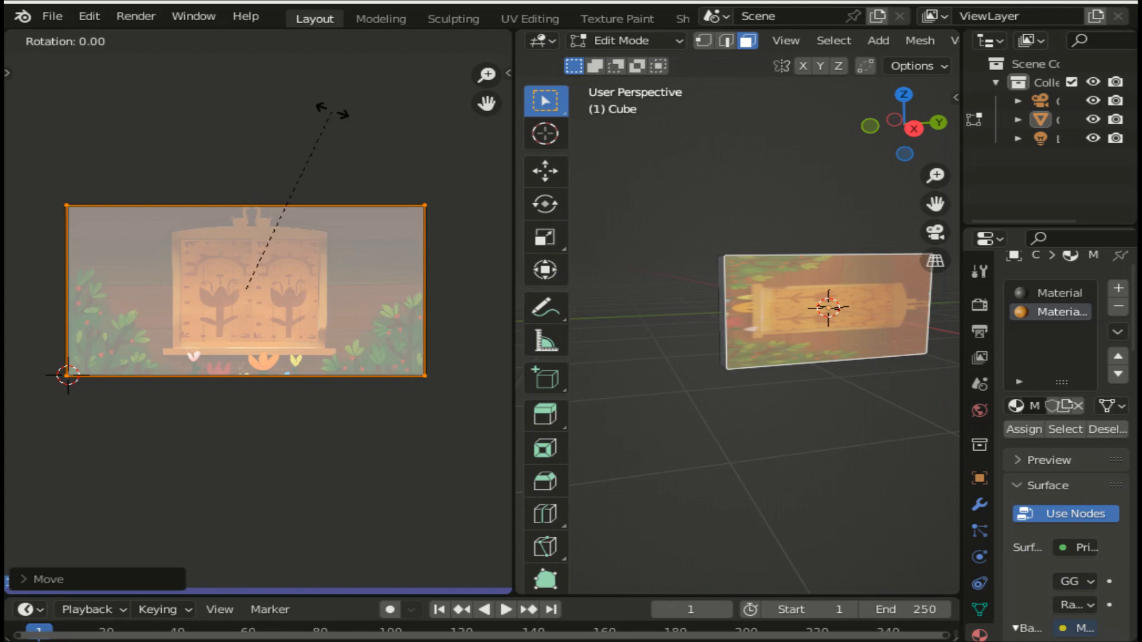
pyautogui.write('90')
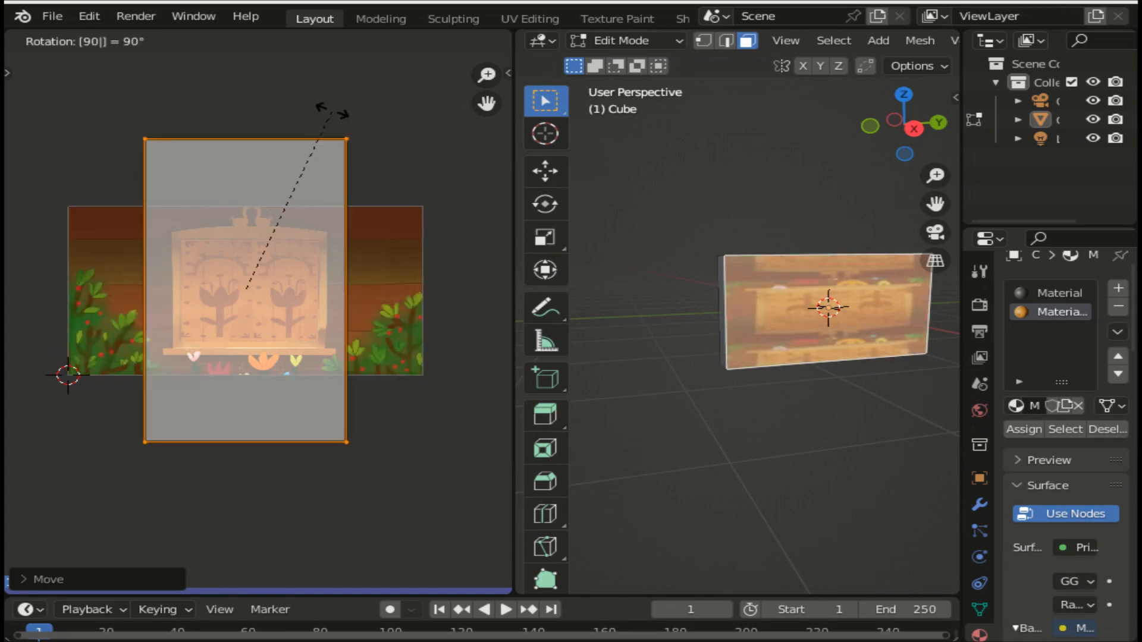
pyautogui.press('Return')
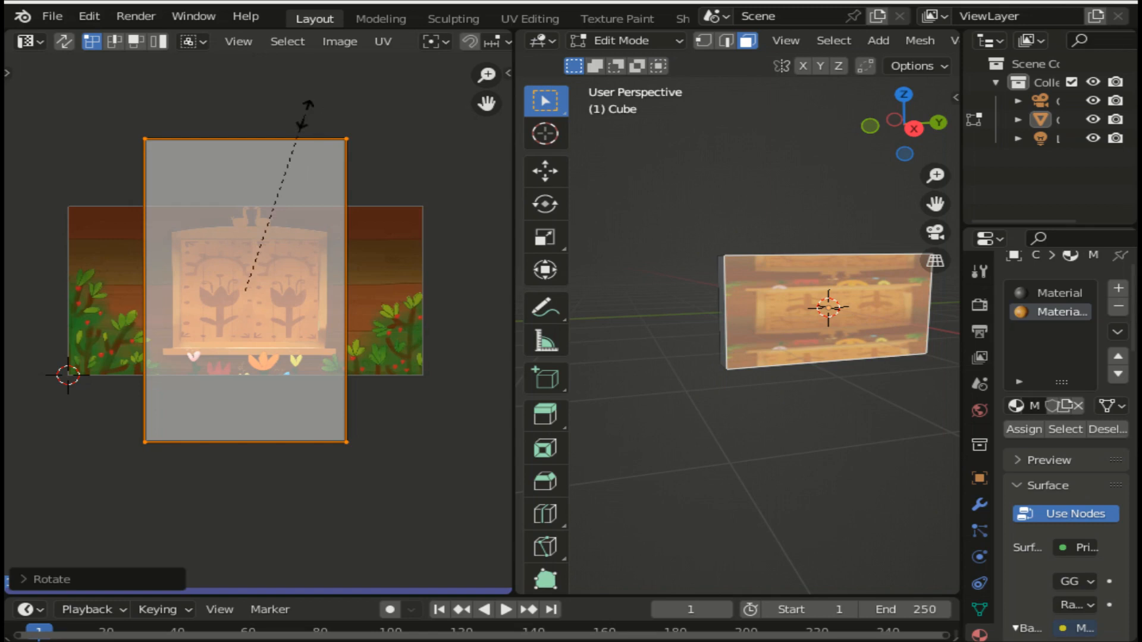
pyautogui.press('s')
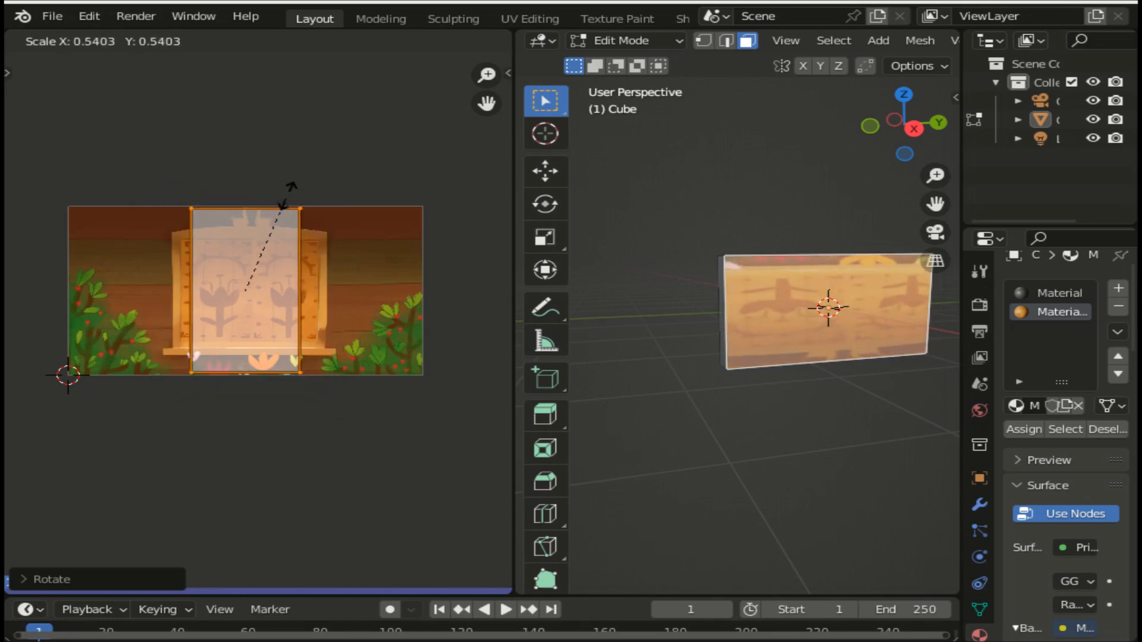
pyautogui.click(287, 196)
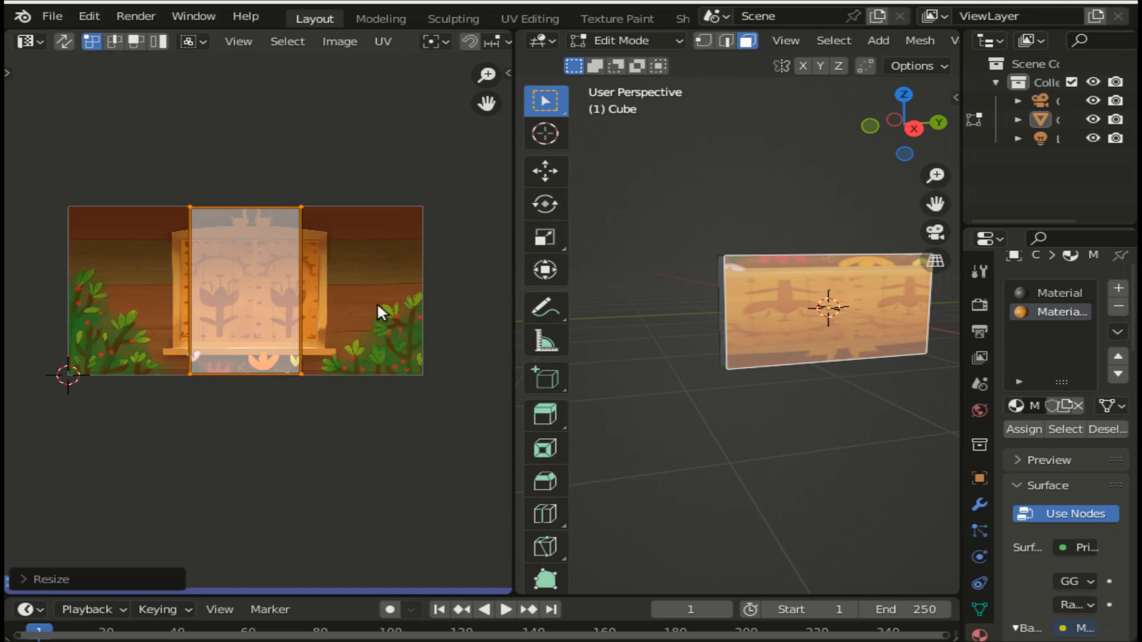
# Step: Scale the UV rectangle by about 0.99 along Y and about 3.25 along X to fit the video frame's full width
pyautogui.press('s')
pyautogui.press('y')
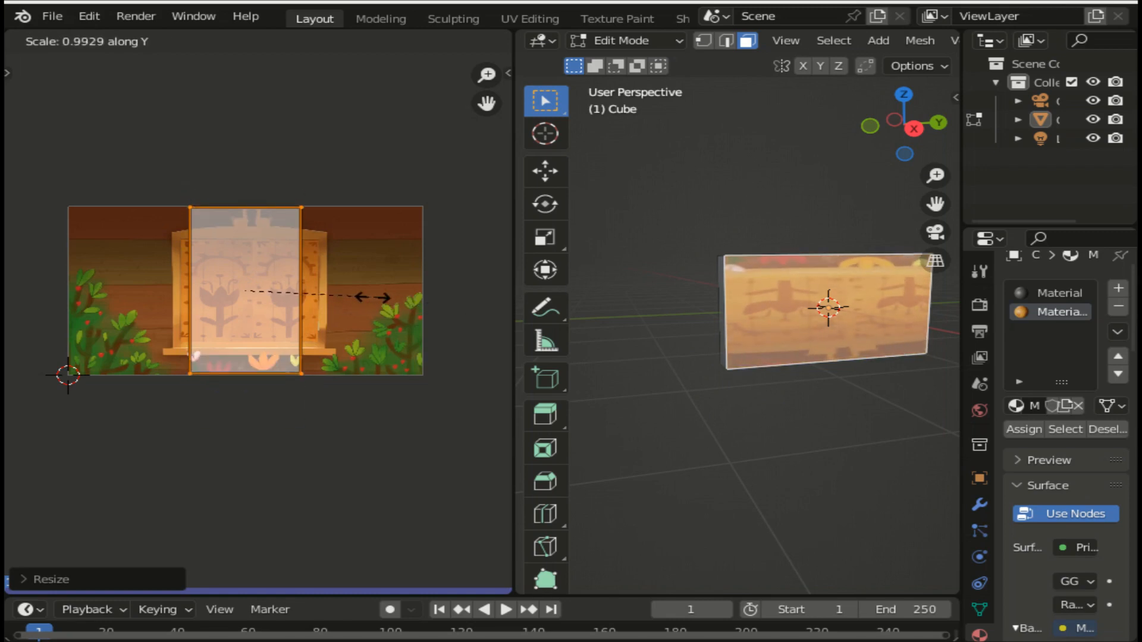
pyautogui.click(376, 294)
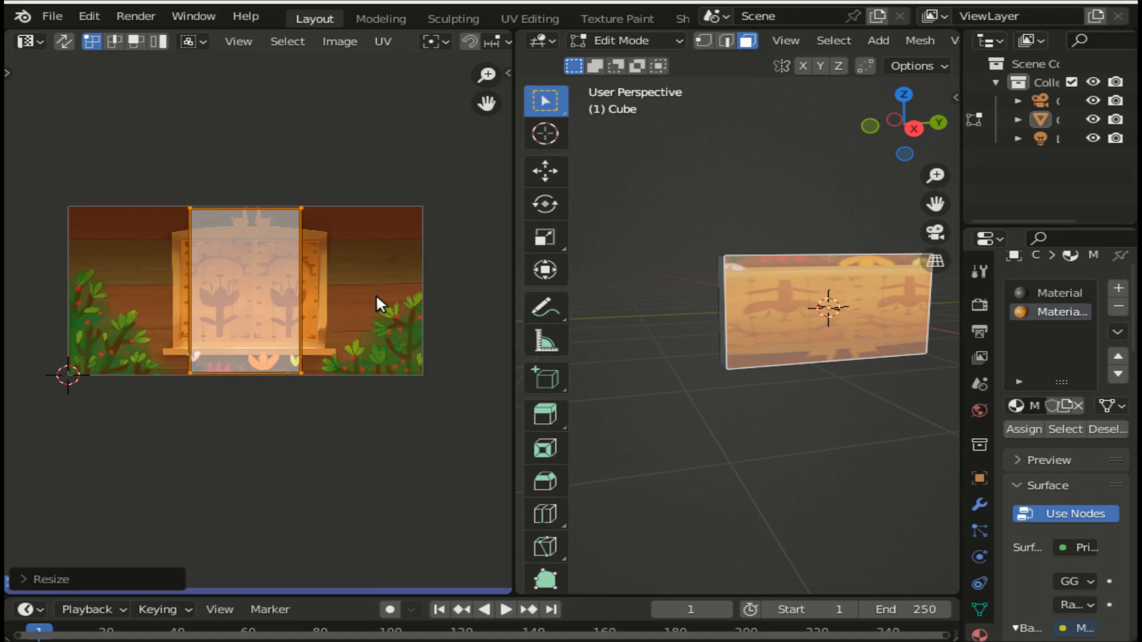
pyautogui.press('s')
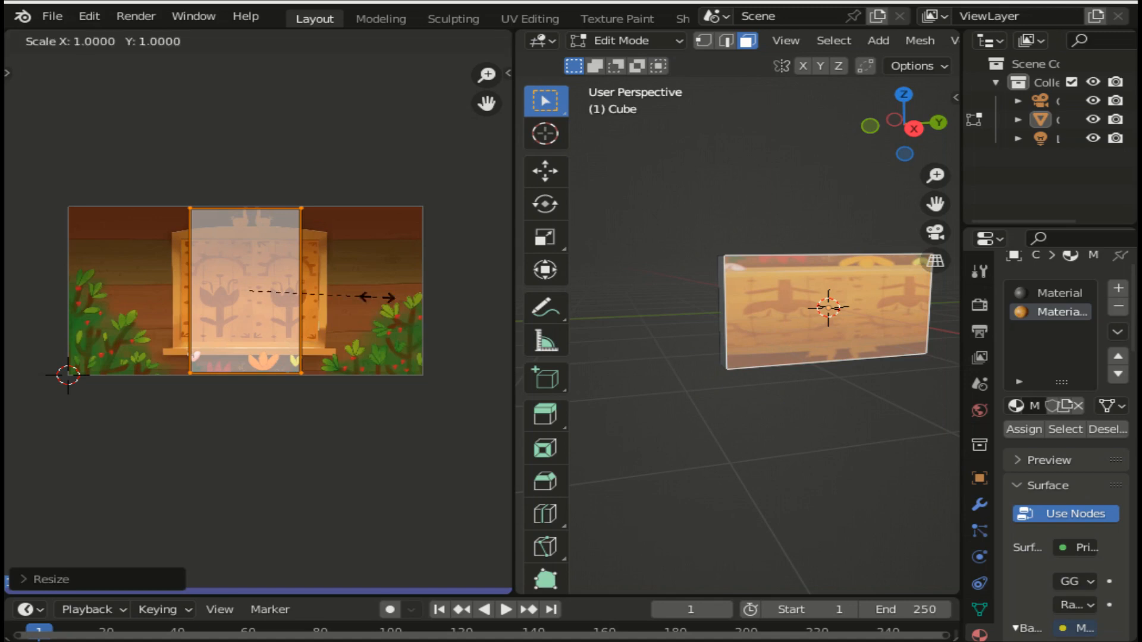
pyautogui.press('x')
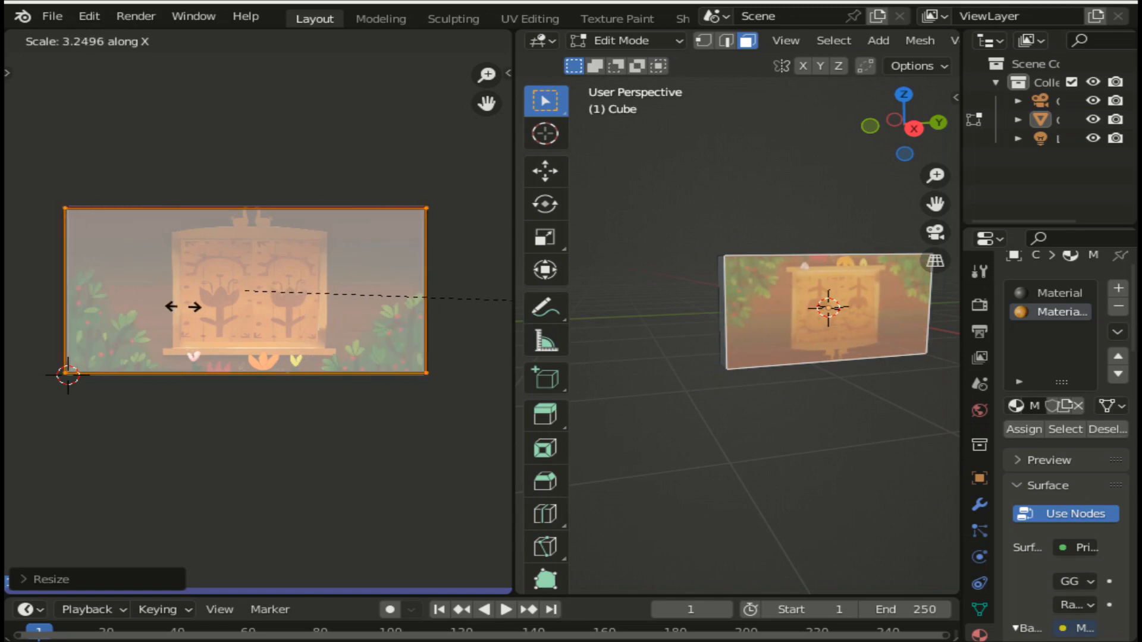
pyautogui.click(184, 306)
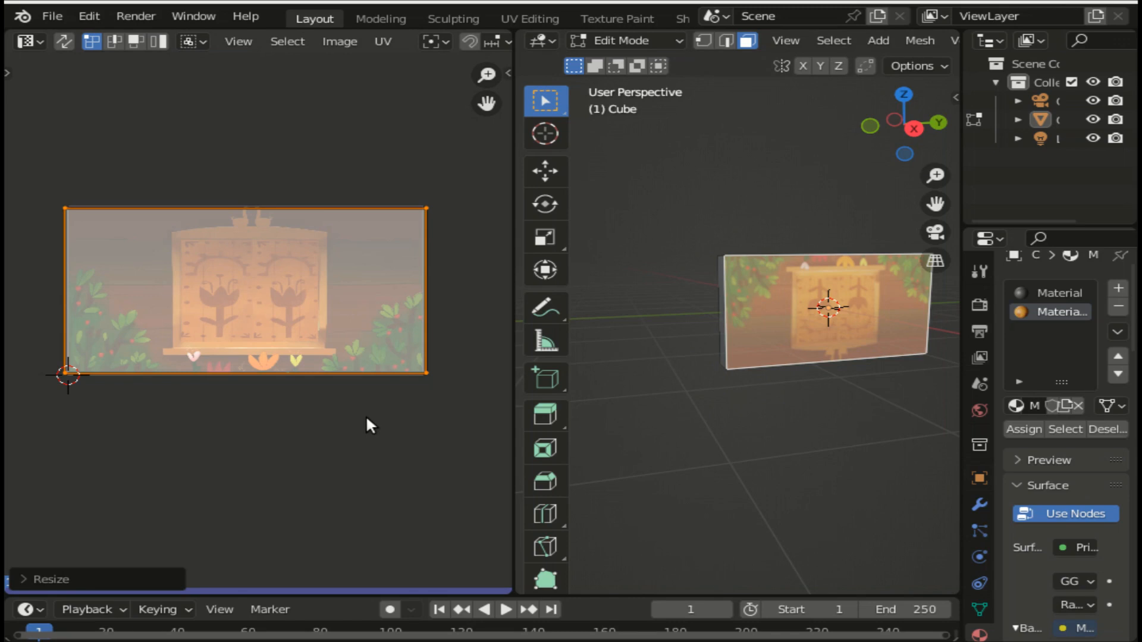
# Step: Rotate the UV rectangle by 180° to turn the picture upright on the cube's front face
pyautogui.press('r')
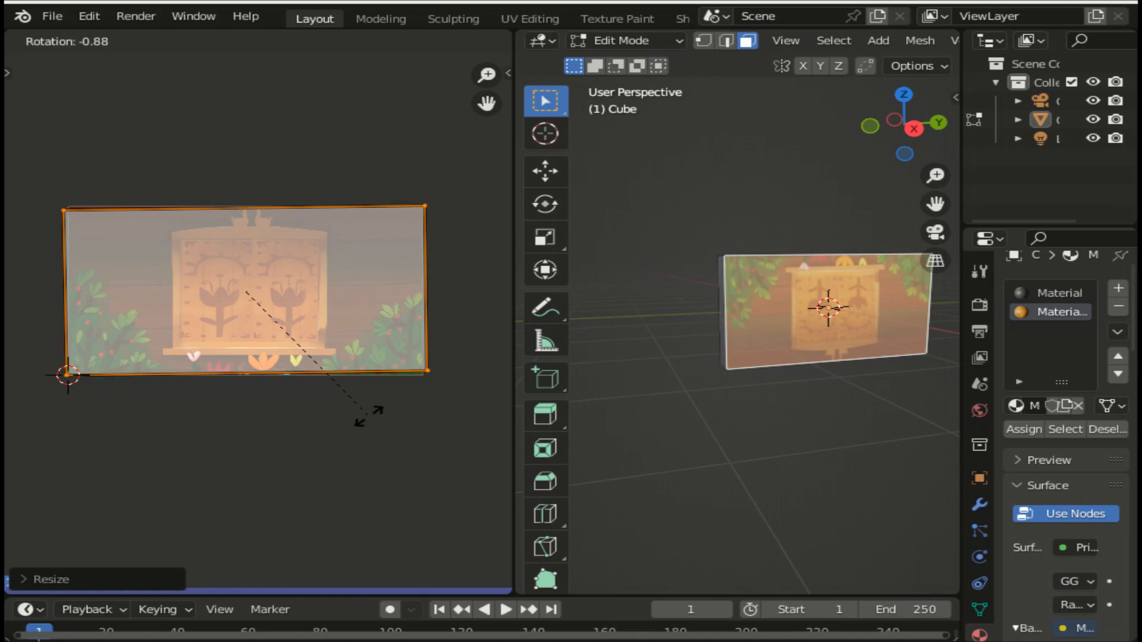
pyautogui.write('180')
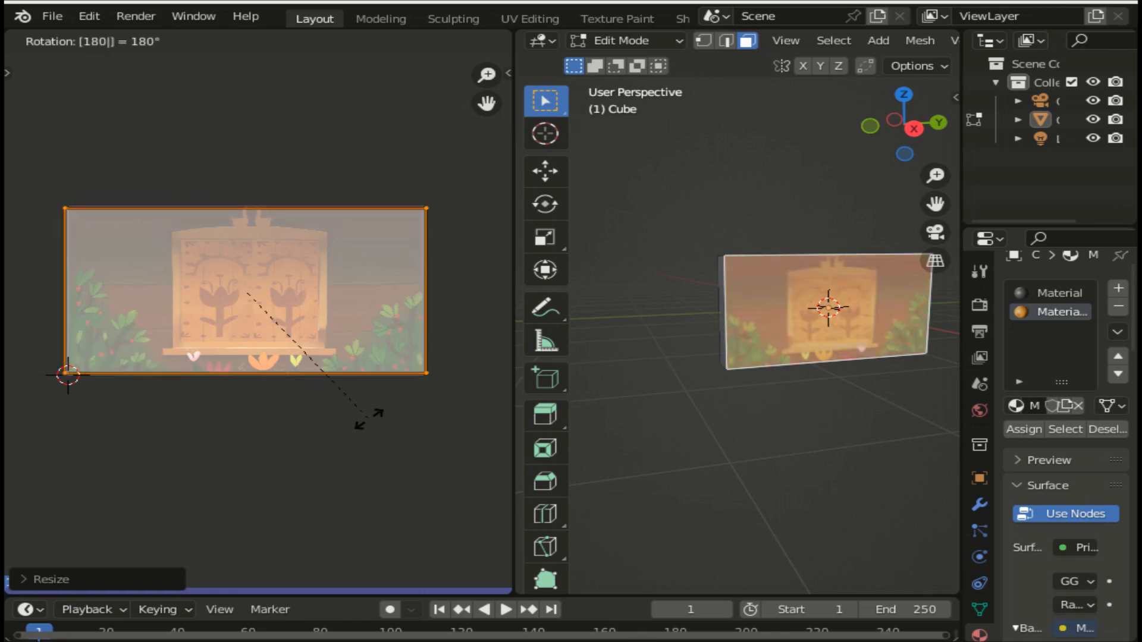
pyautogui.press('Return')
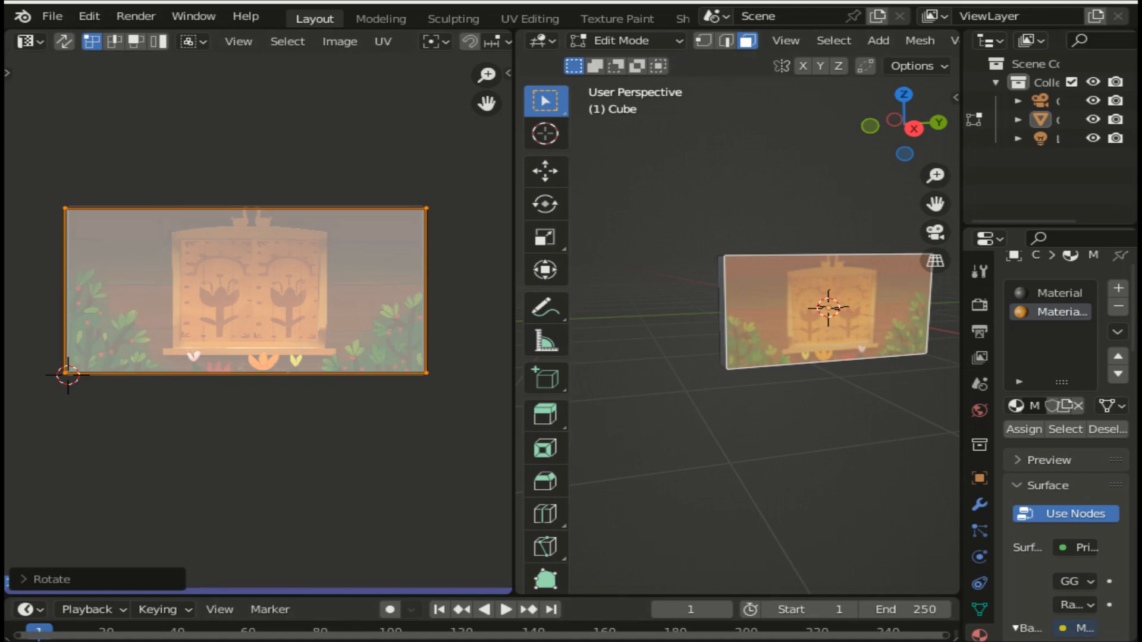
# Step: Leave Edit Mode on the cube and close the image editor area so the 3D viewport fills its space
pyautogui.press('Tab')
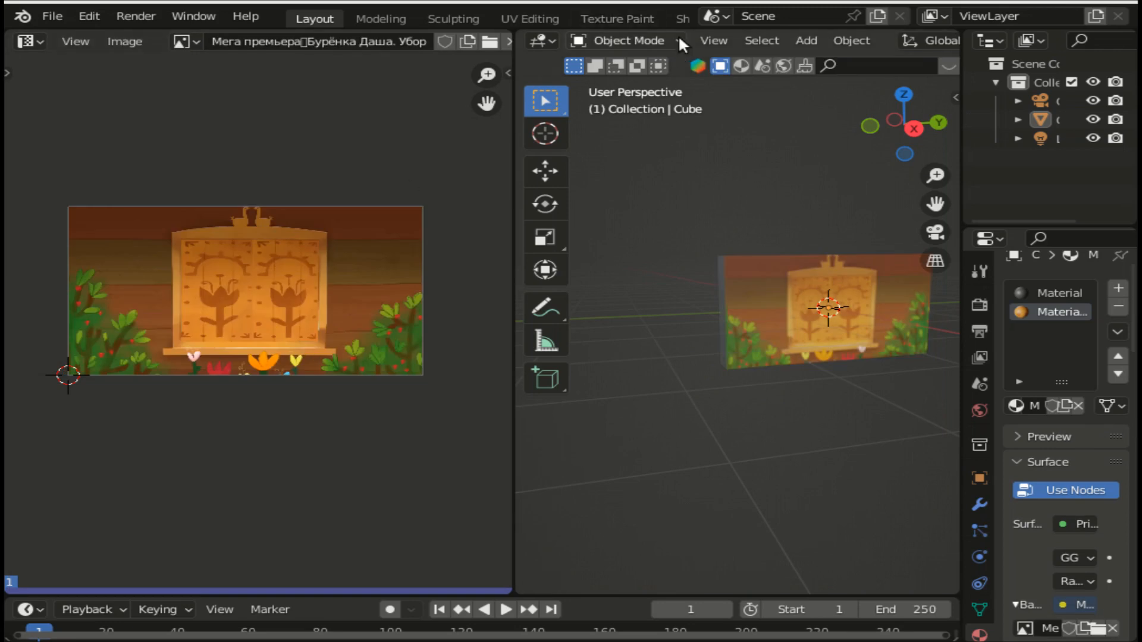
pyautogui.scroll(-5, 688, 36)
pyautogui.scroll(-5, 704, 37)
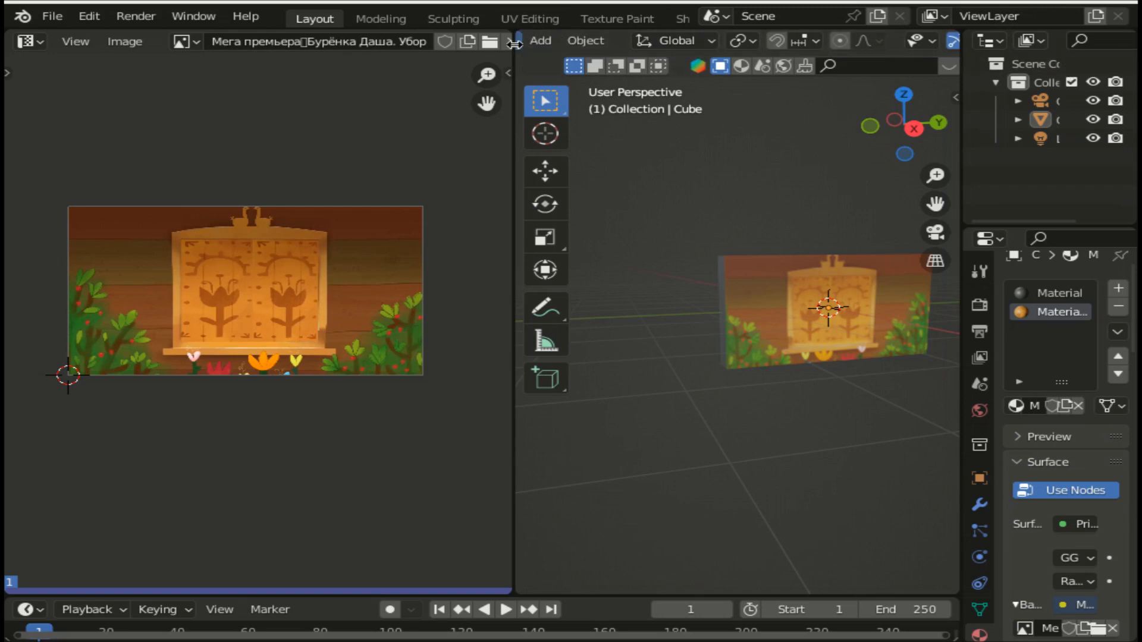
pyautogui.moveTo(515, 44); pyautogui.dragTo(426, 45)
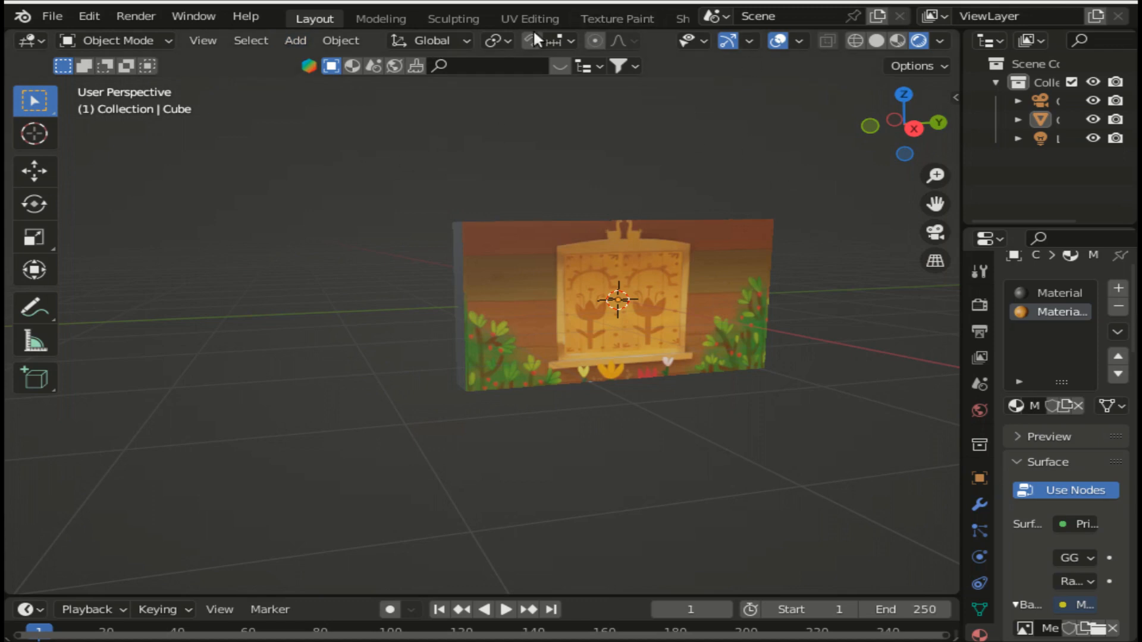
# Step: Apply the scale of the flattened cube
pyautogui.click(293, 42)
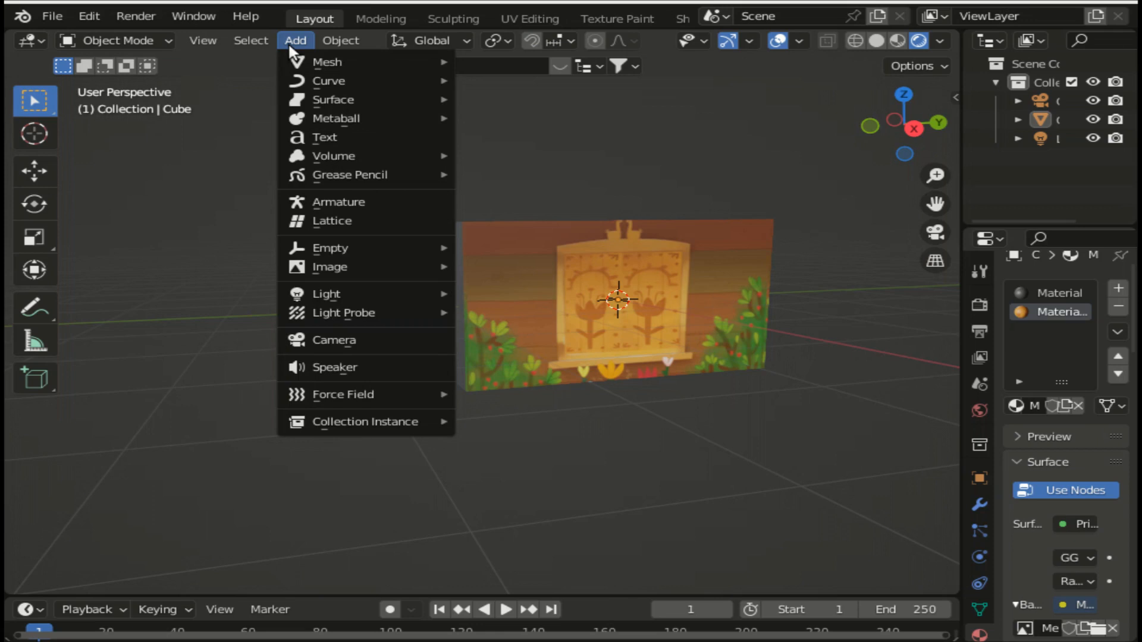
pyautogui.moveTo(333, 36)
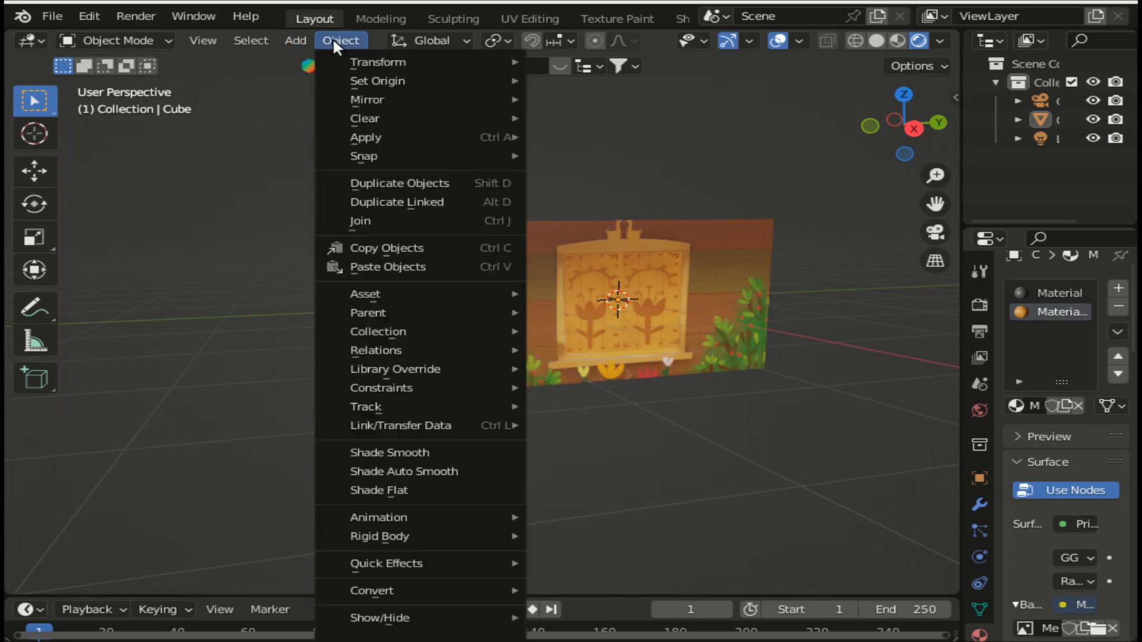
pyautogui.moveTo(370, 136)
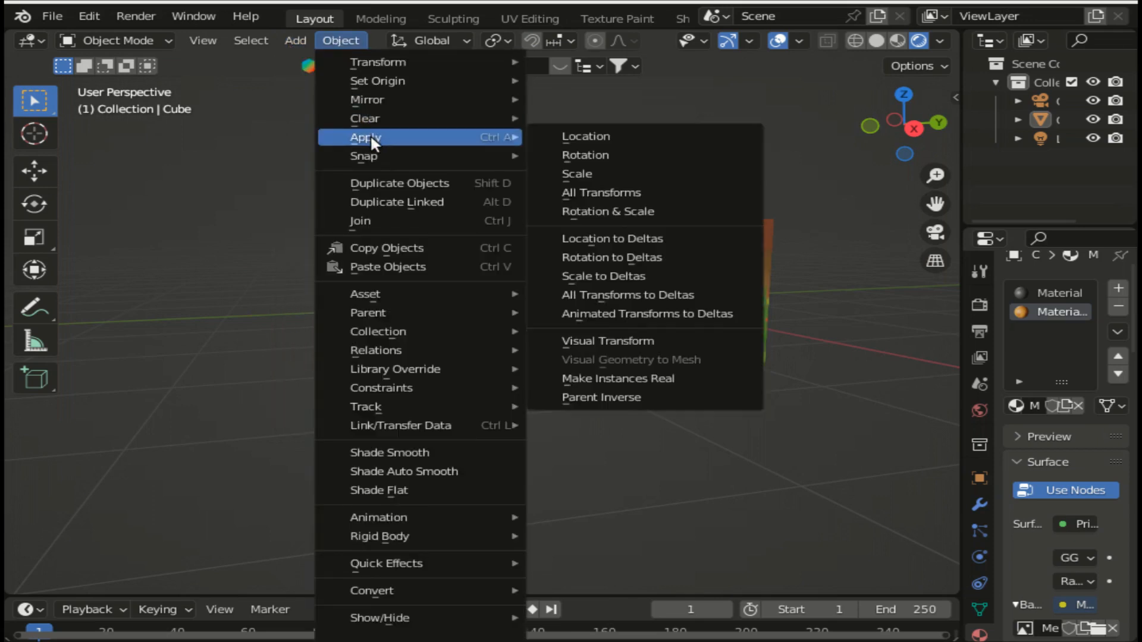
pyautogui.click(558, 171)
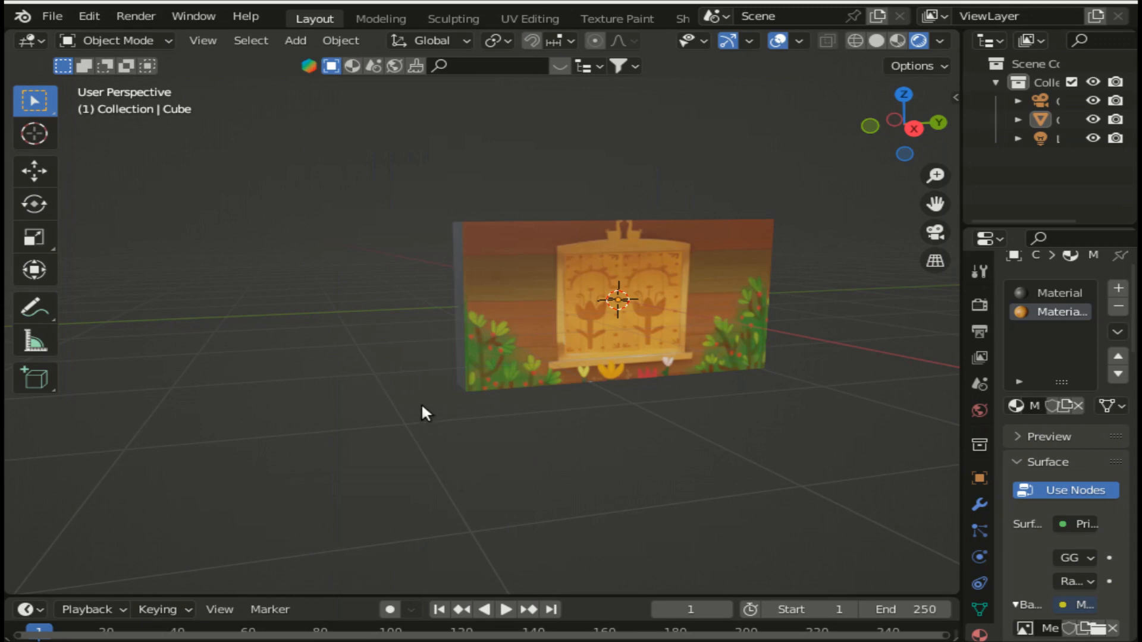
# Step: Hide the viewport's toolbar and bring the cube's video face into a closer view
pyautogui.press('t')
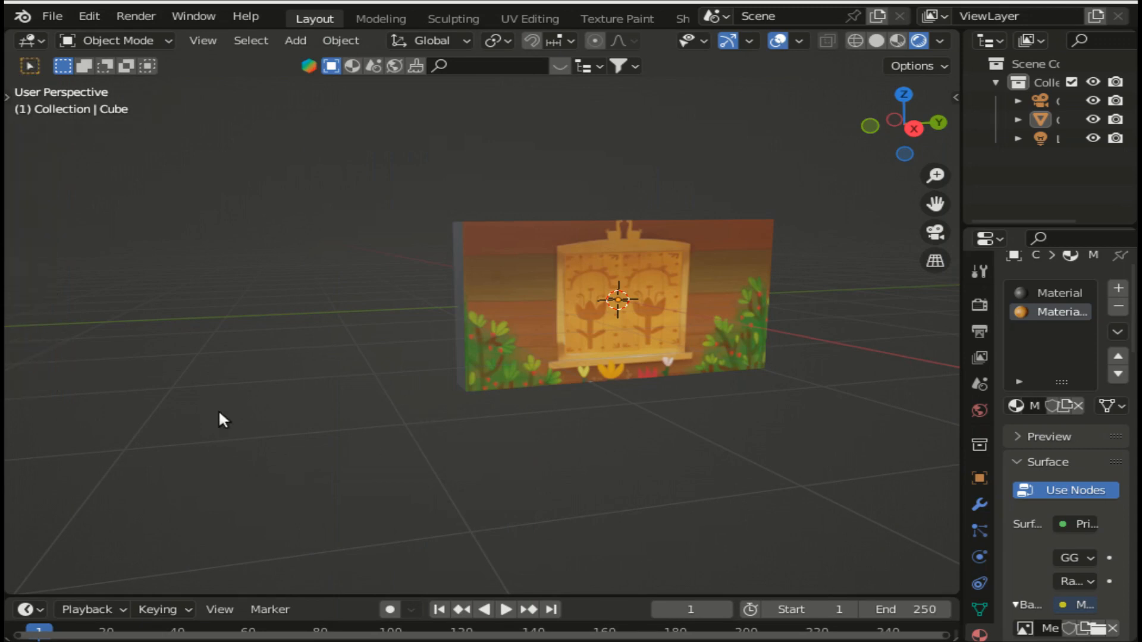
pyautogui.scroll(2, 547, 408)
pyautogui.moveTo(936, 205); pyautogui.dragTo(800, 268)
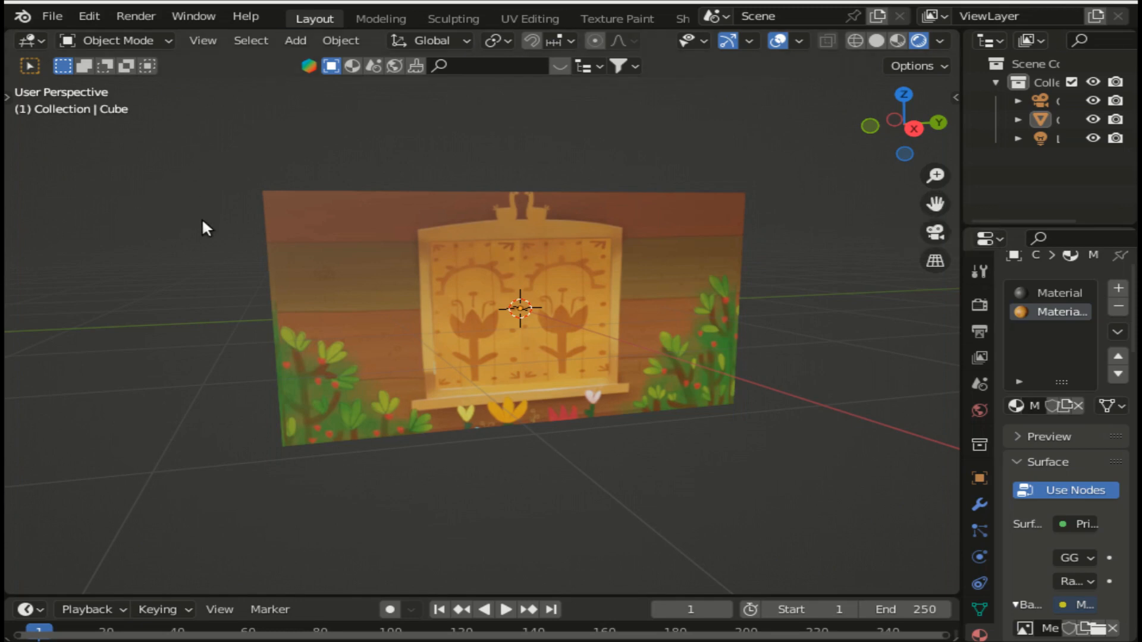
# Step: Widen the properties area and enable Auto Refresh for the movie texture of Material.001
pyautogui.moveTo(960, 366); pyautogui.dragTo(714, 371)
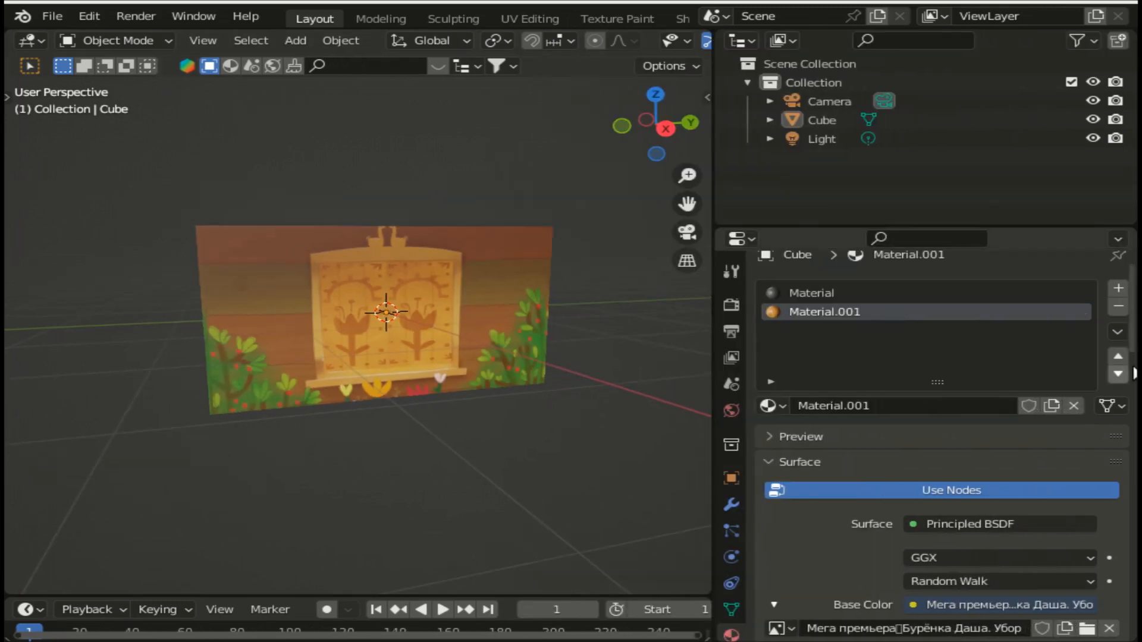
pyautogui.moveTo(1135, 330); pyautogui.dragTo(1135, 410)
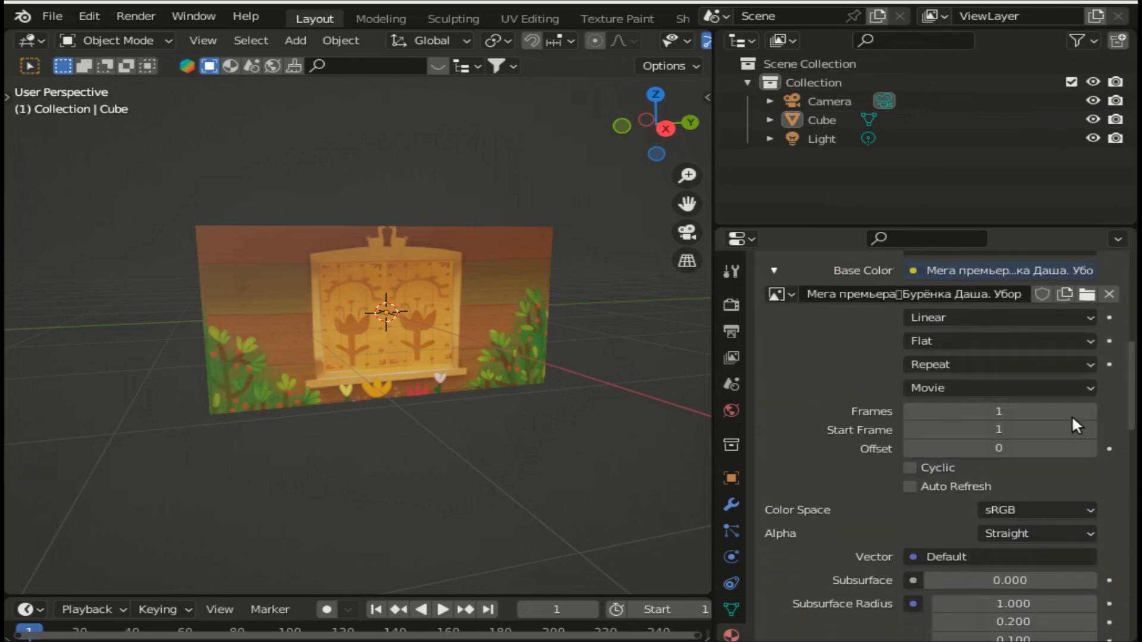
pyautogui.click(908, 486)
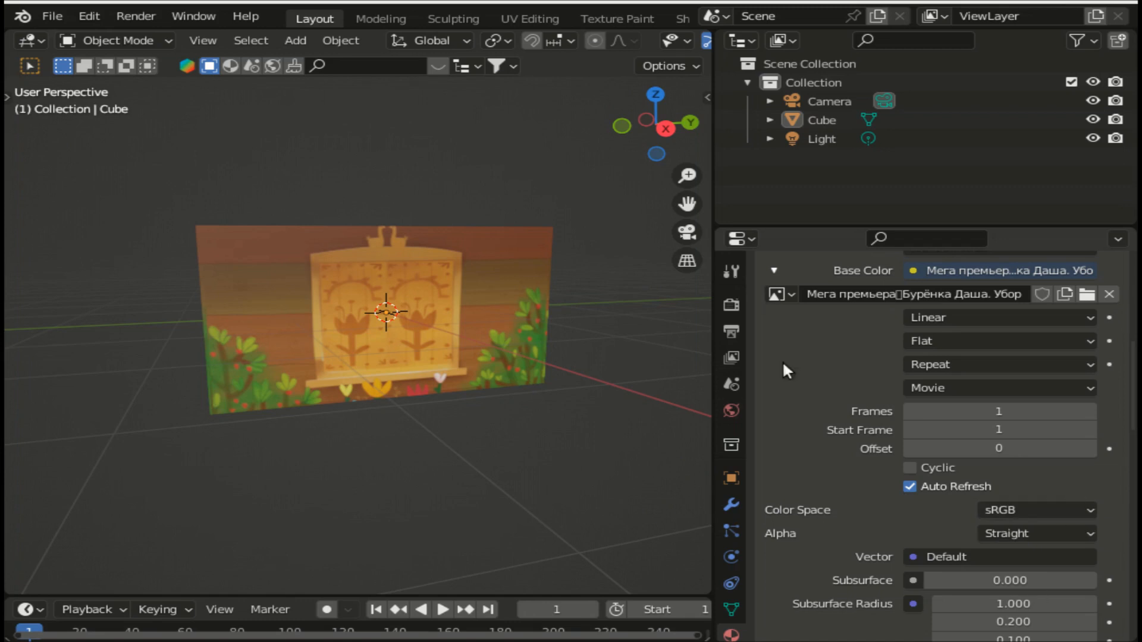
# Step: Enlarge the timeline area and briefly test the animation playback, returning to frame 1
pyautogui.moveTo(607, 598); pyautogui.dragTo(617, 538)
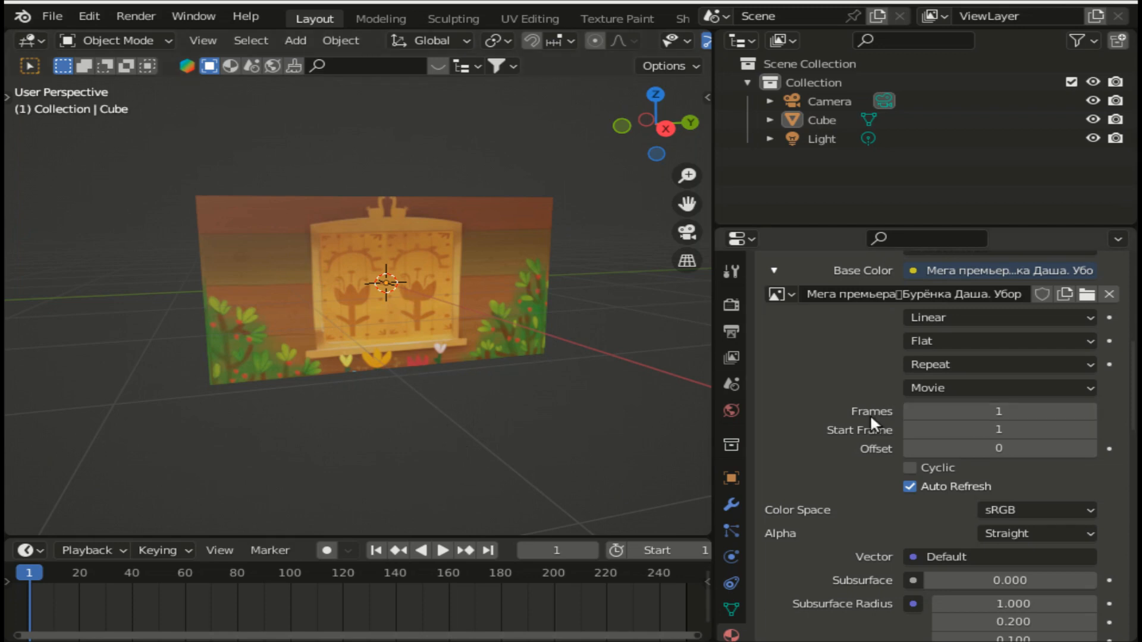
pyautogui.click(440, 550)
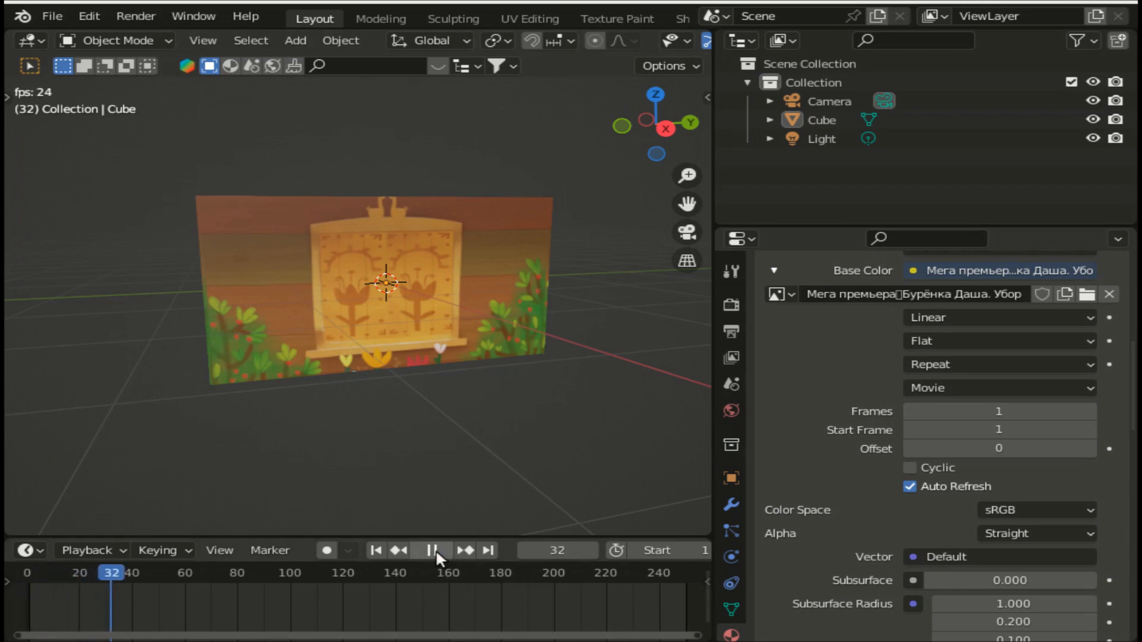
pyautogui.click(435, 548)
pyautogui.click(557, 553)
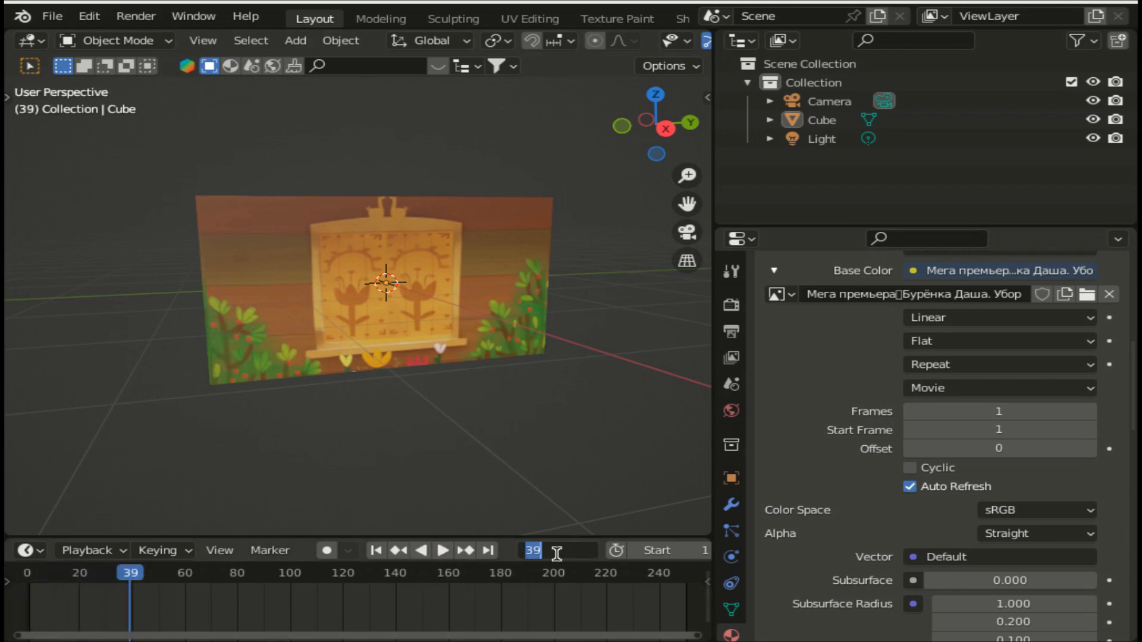
pyautogui.write('1')
pyautogui.press('Return')
# Step: Set the movie texture's Frames value to 360
pyautogui.scroll(-5, 678, 550)
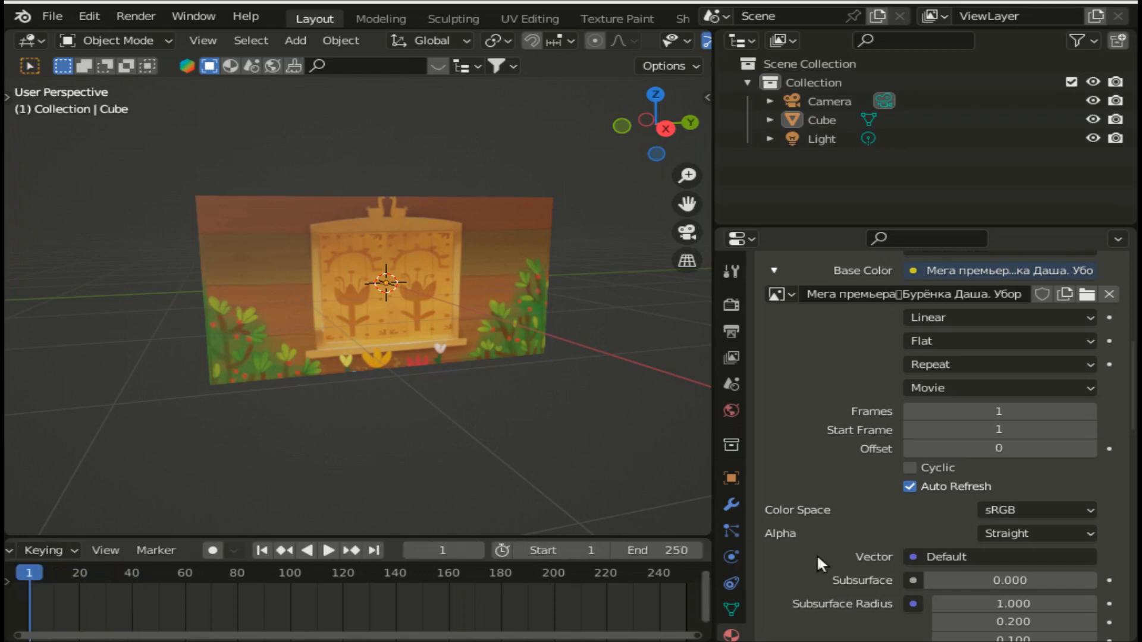
pyautogui.click(1004, 411)
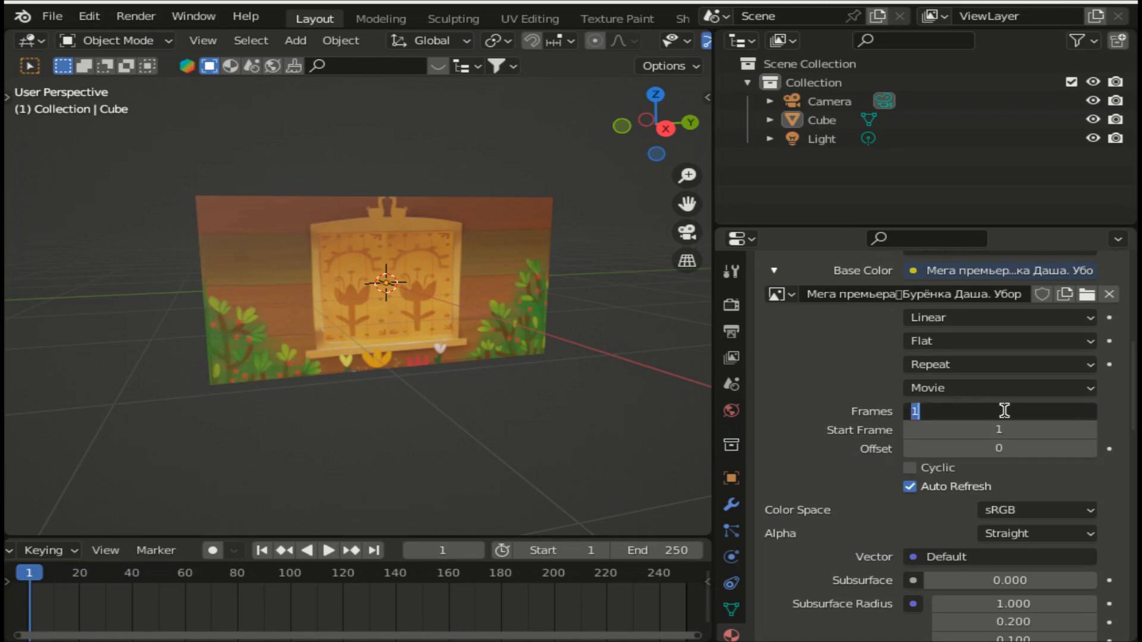
pyautogui.write('360')
pyautogui.press('Return')
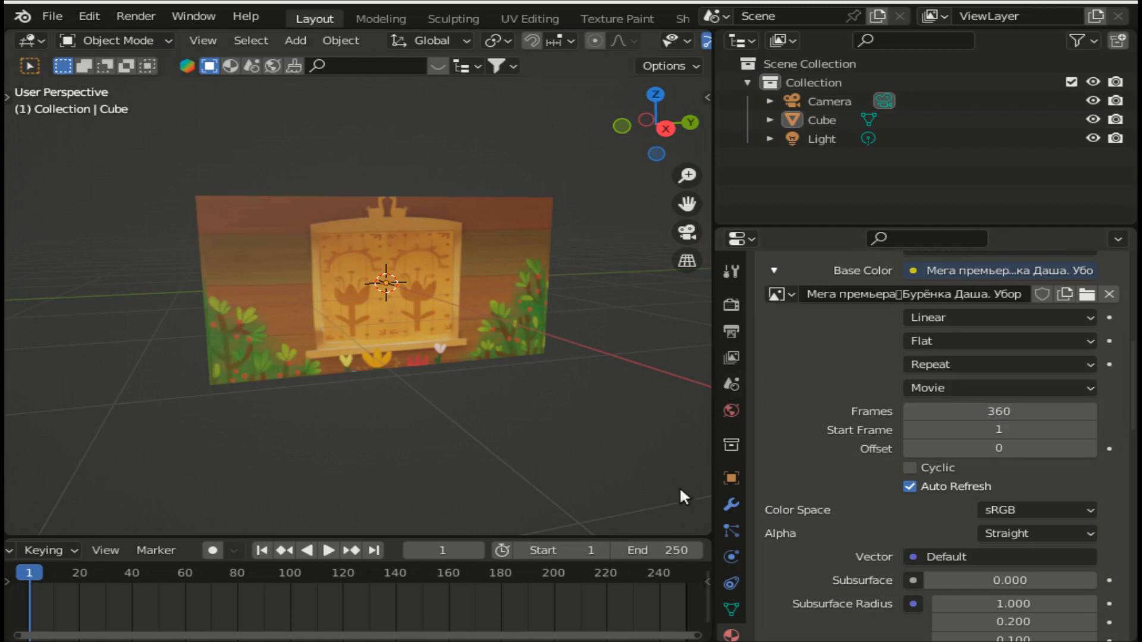
# Step: Set the scene's end frame to 360 and play the animation to check the video on the cube
pyautogui.doubleClick(659, 552)
pyautogui.write('360')
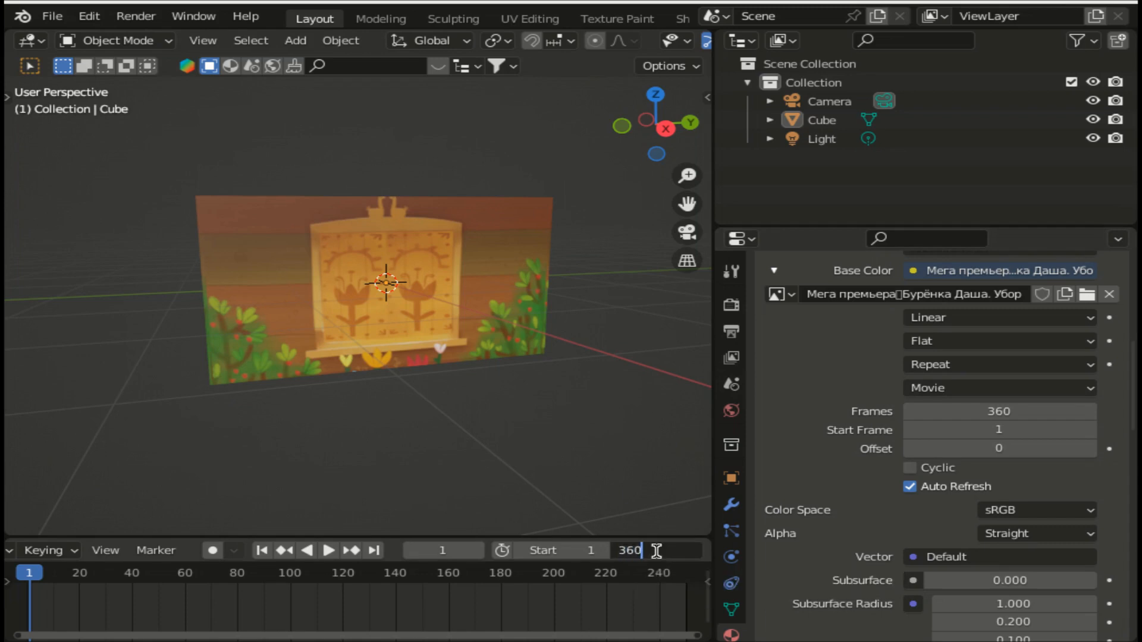
pyautogui.press('Return')
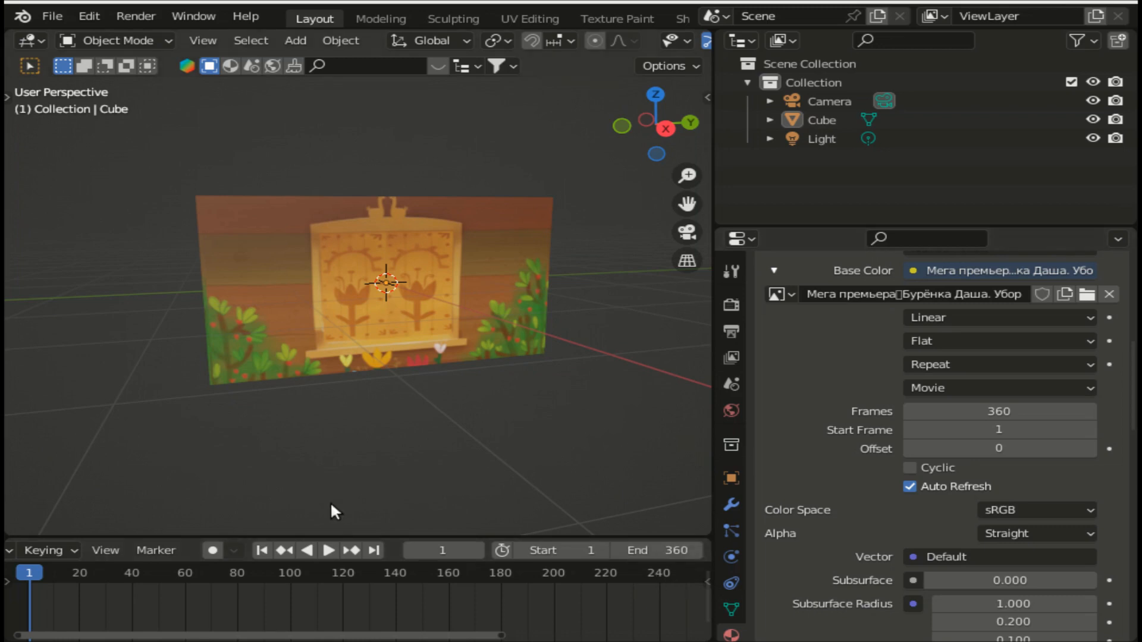
pyautogui.click(328, 550)
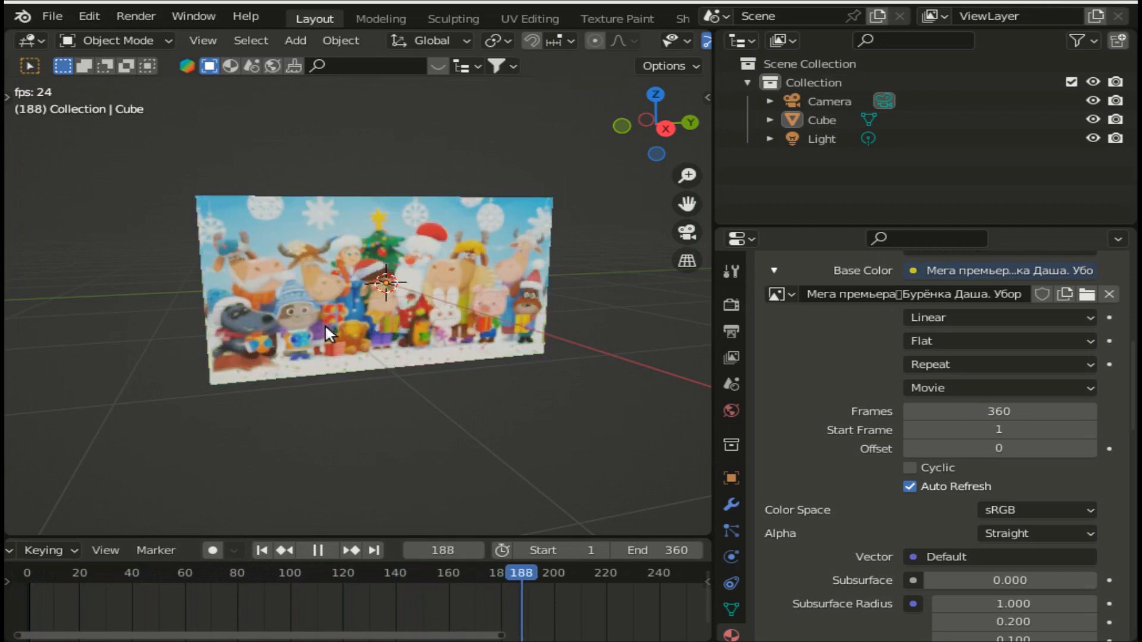
pyautogui.click(318, 548)
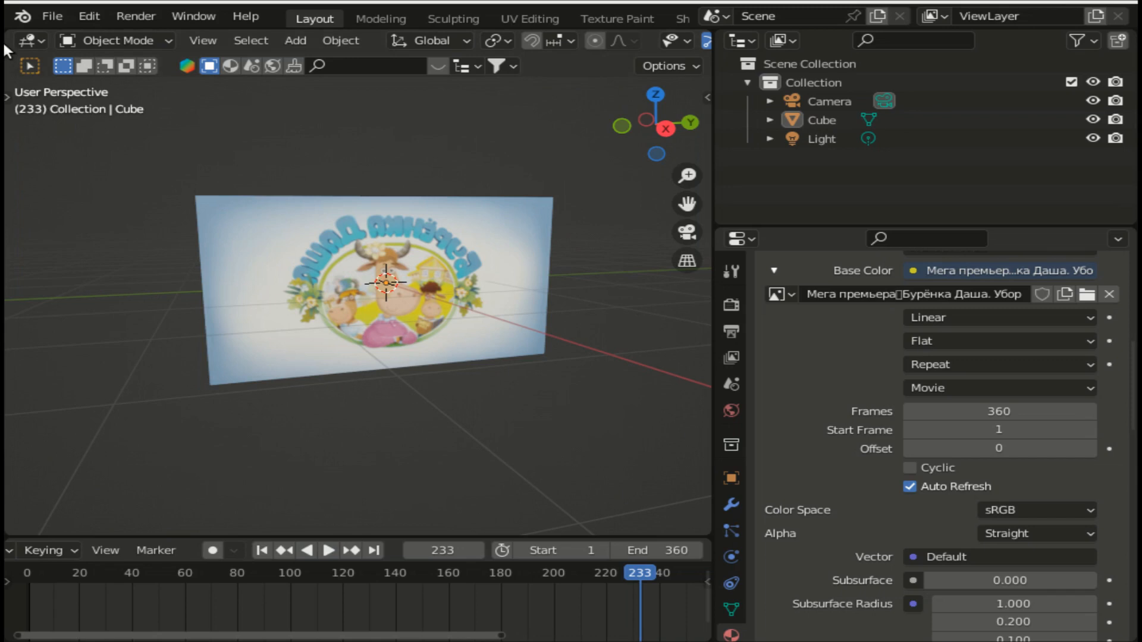
# Step: Split the 3D viewport in two and turn the new area into a Video Sequencer
pyautogui.moveTo(8, 39); pyautogui.dragTo(416, 118)
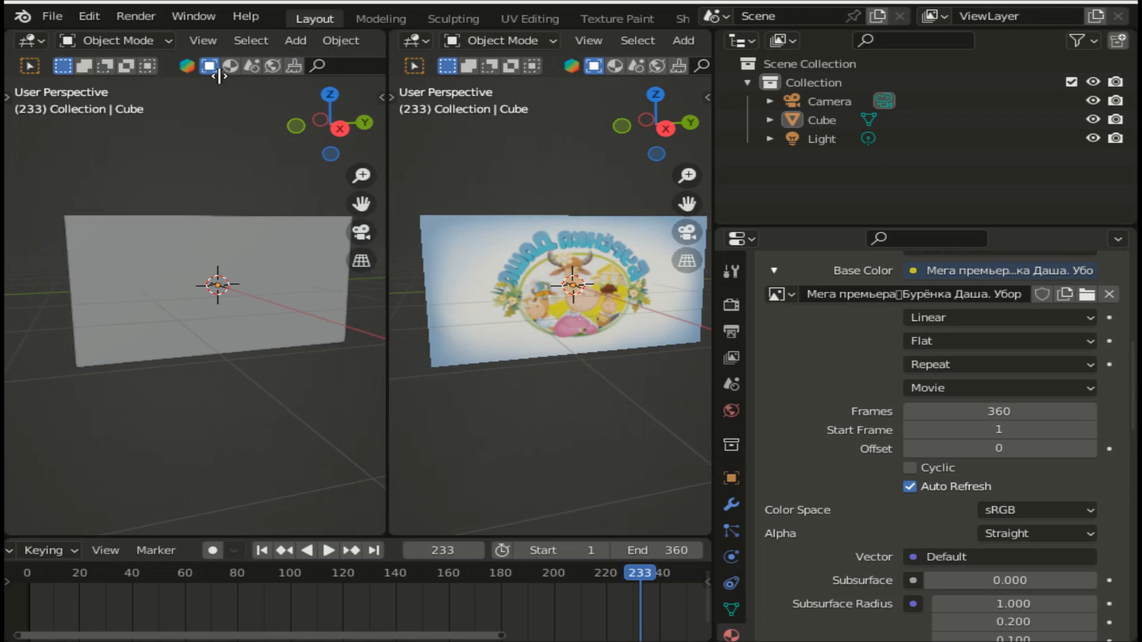
pyautogui.click(35, 39)
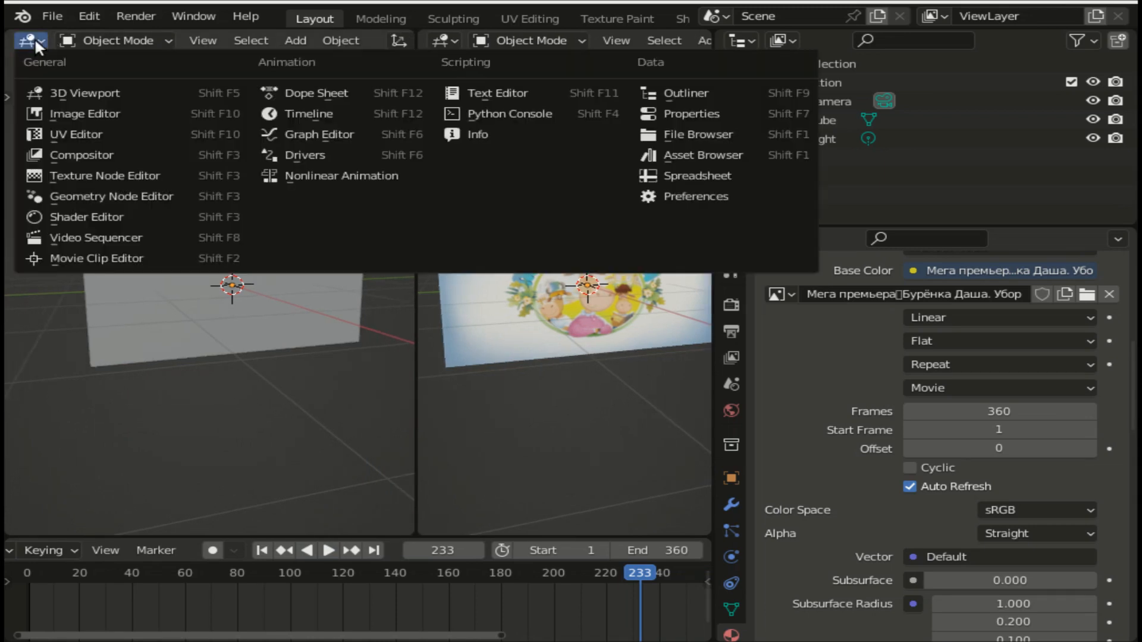
pyautogui.click(114, 237)
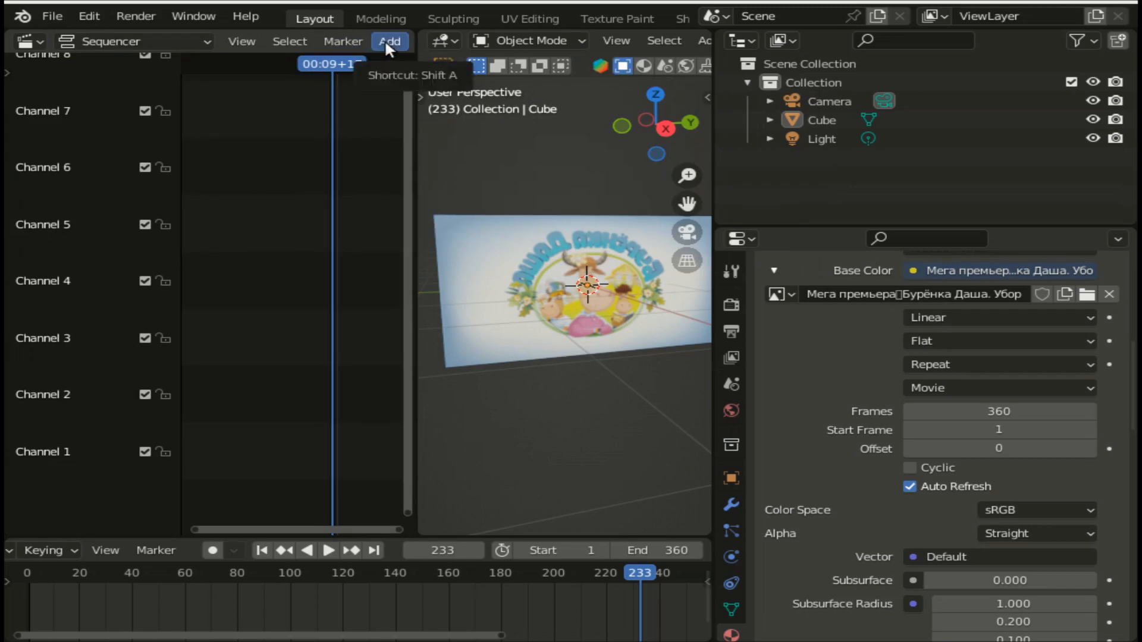
# Step: Return to frame 1 and add the "Мега премьера Бурёнка Даша. Уборка Песни для детей.mp4" video from the Desktop as a movie strip with sound
pyautogui.click(449, 551)
pyautogui.write('1')
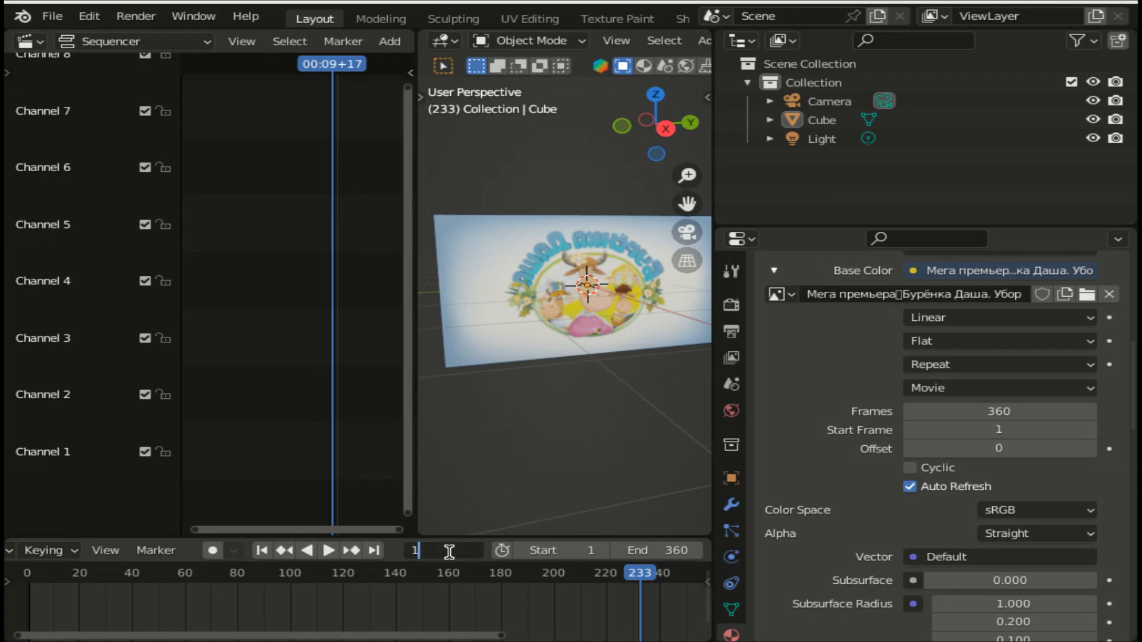
pyautogui.press('Return')
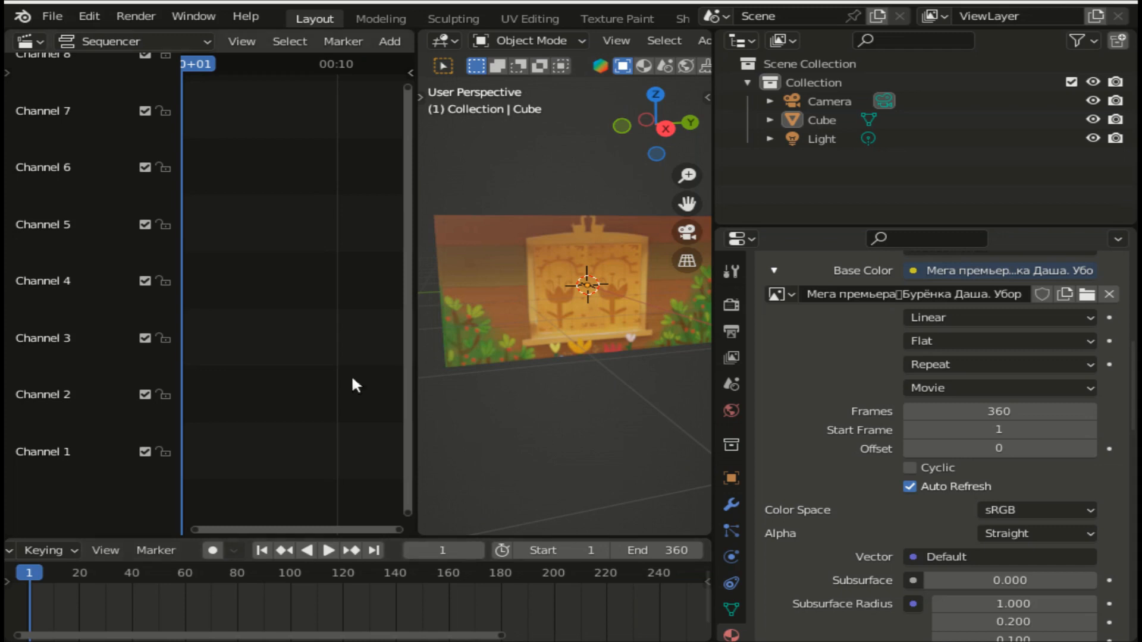
pyautogui.click(393, 41)
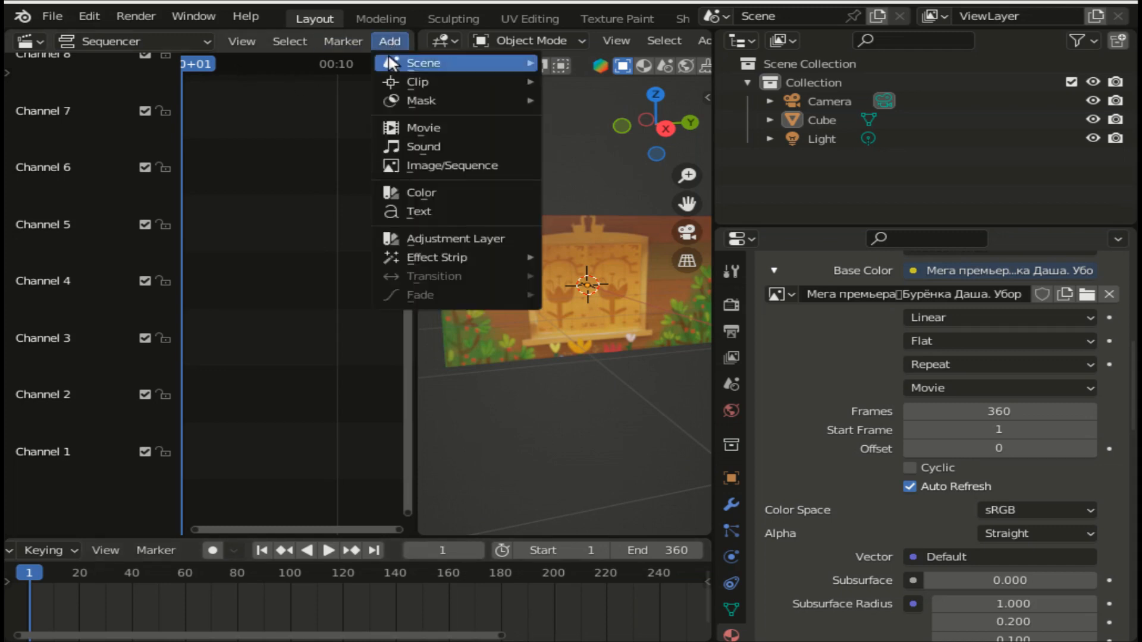
pyautogui.click(411, 127)
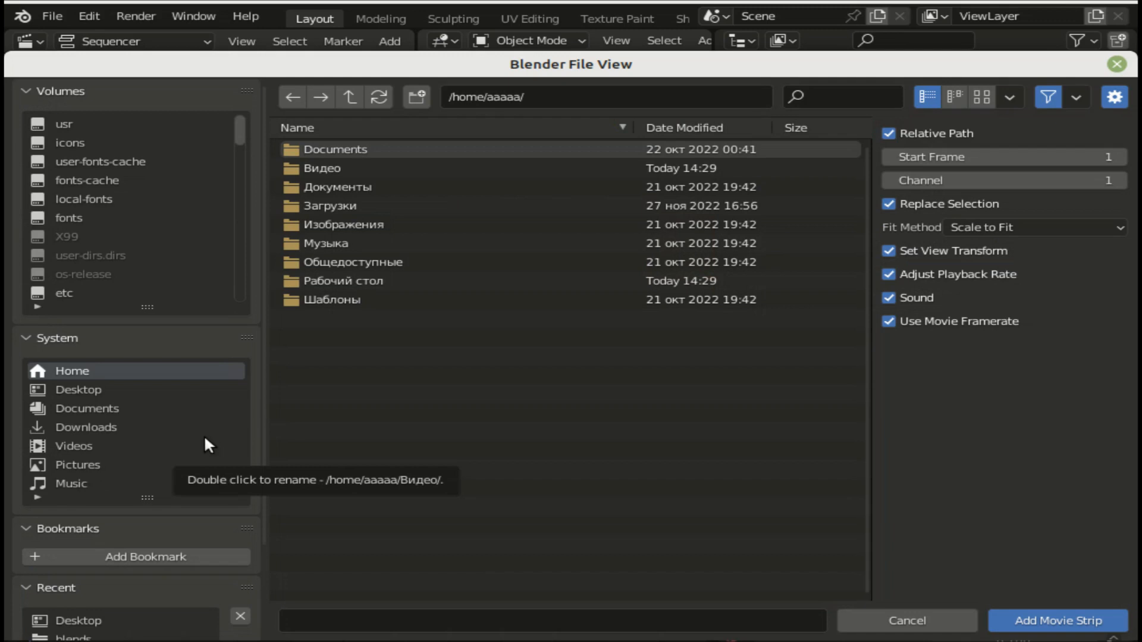
pyautogui.click(72, 389)
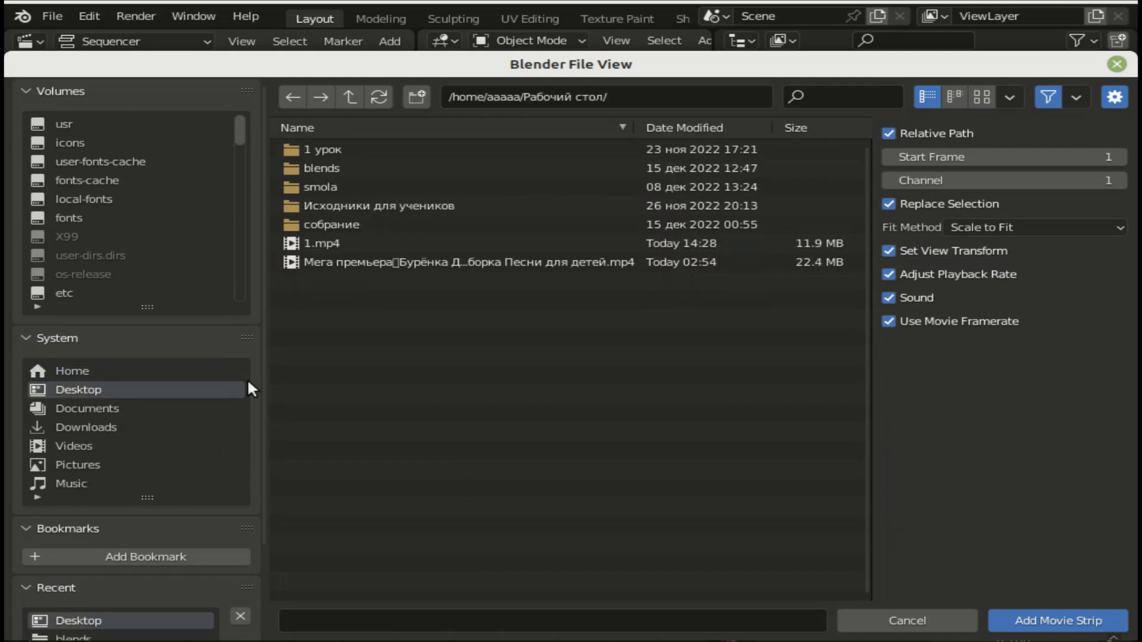
pyautogui.click(328, 262)
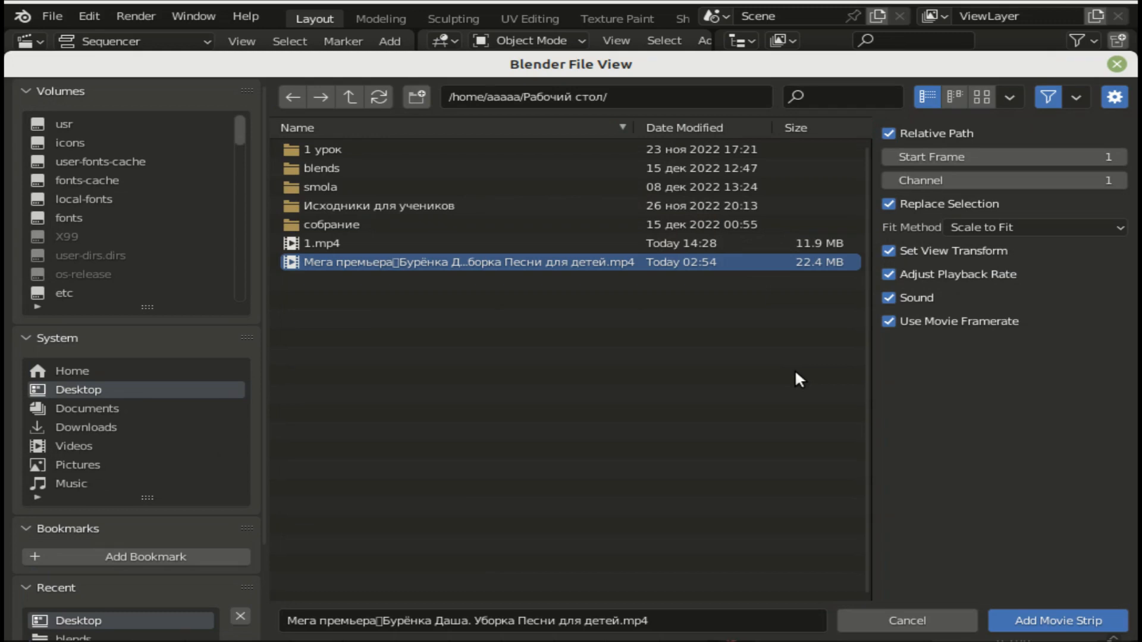
pyautogui.click(1070, 619)
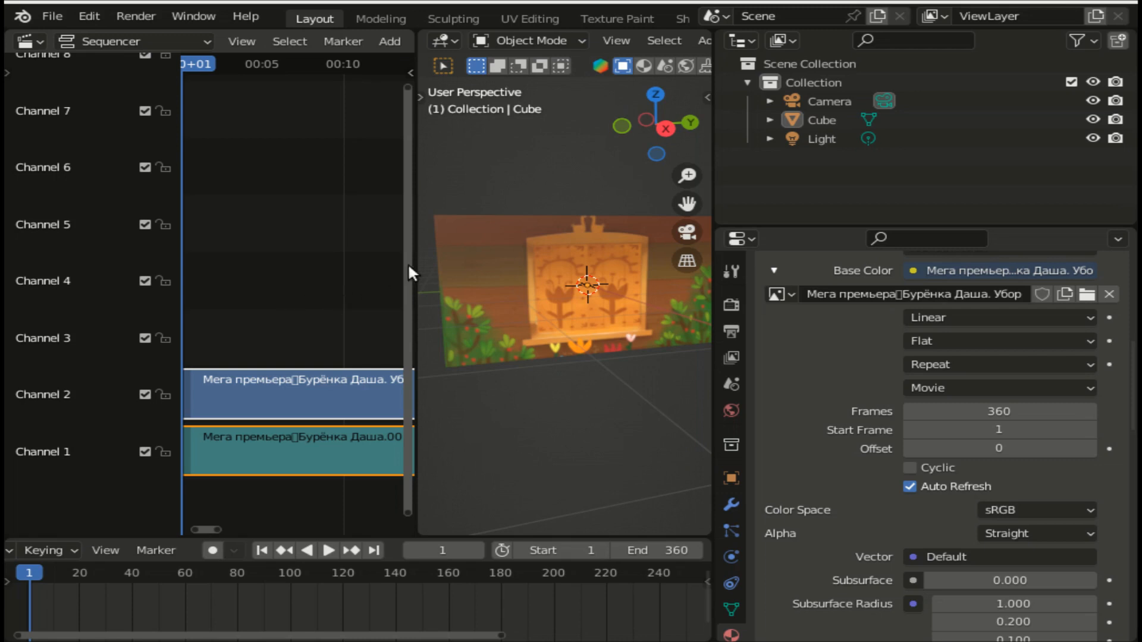
# Step: Play the animation to check the video with its sound, stop it and lower the system volume
pyautogui.click(328, 551)
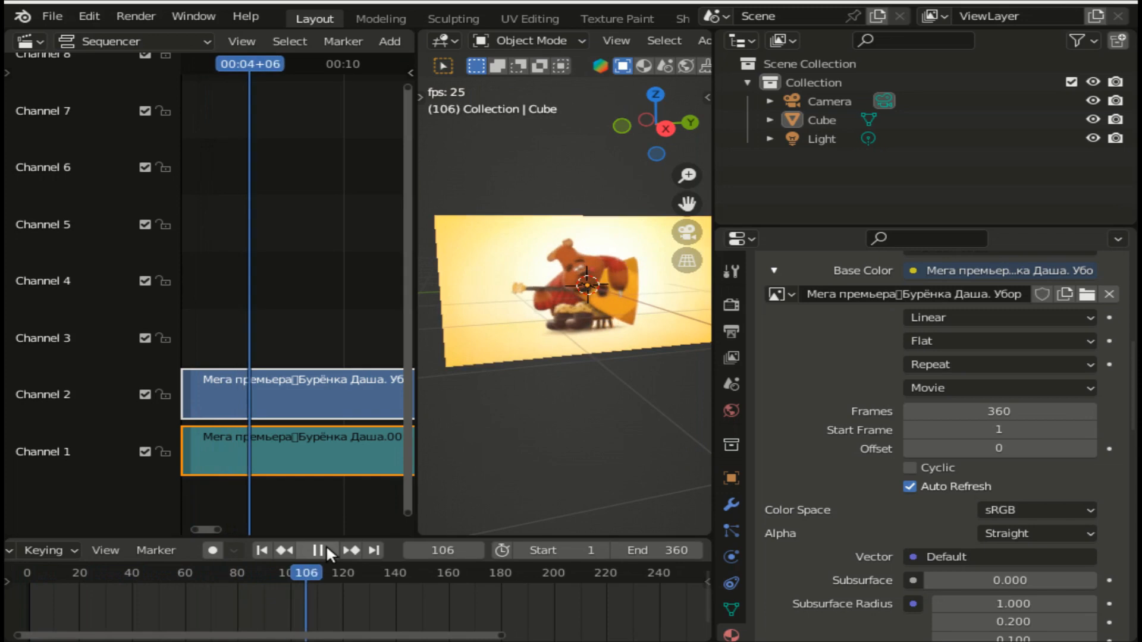
pyautogui.click(326, 551)
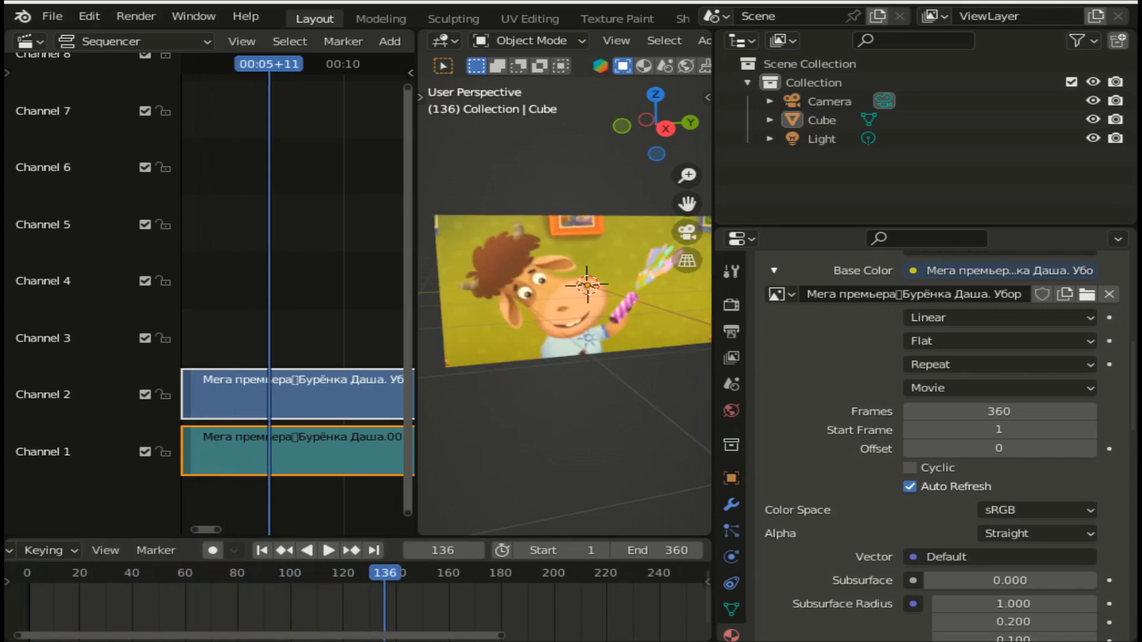
pyautogui.click(1000, 641)
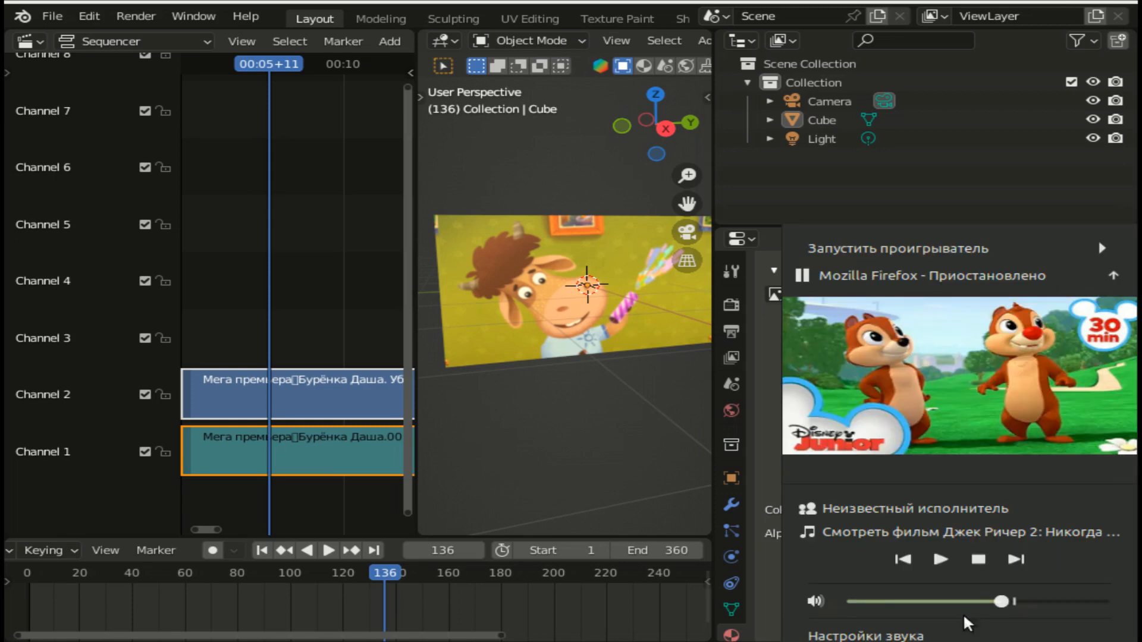
pyautogui.click(925, 606)
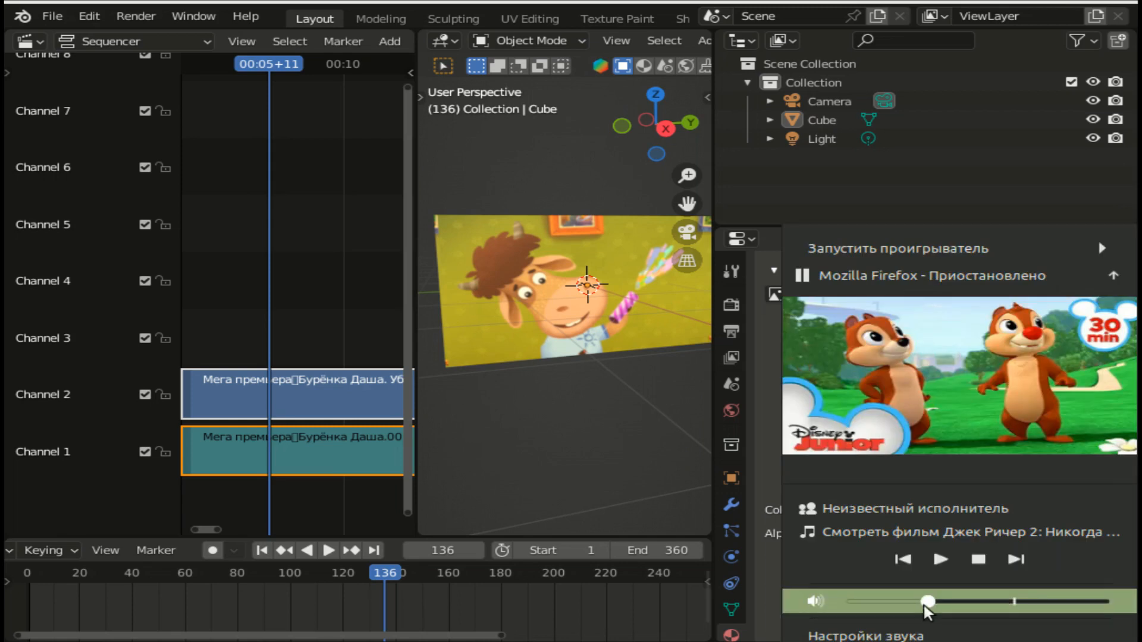